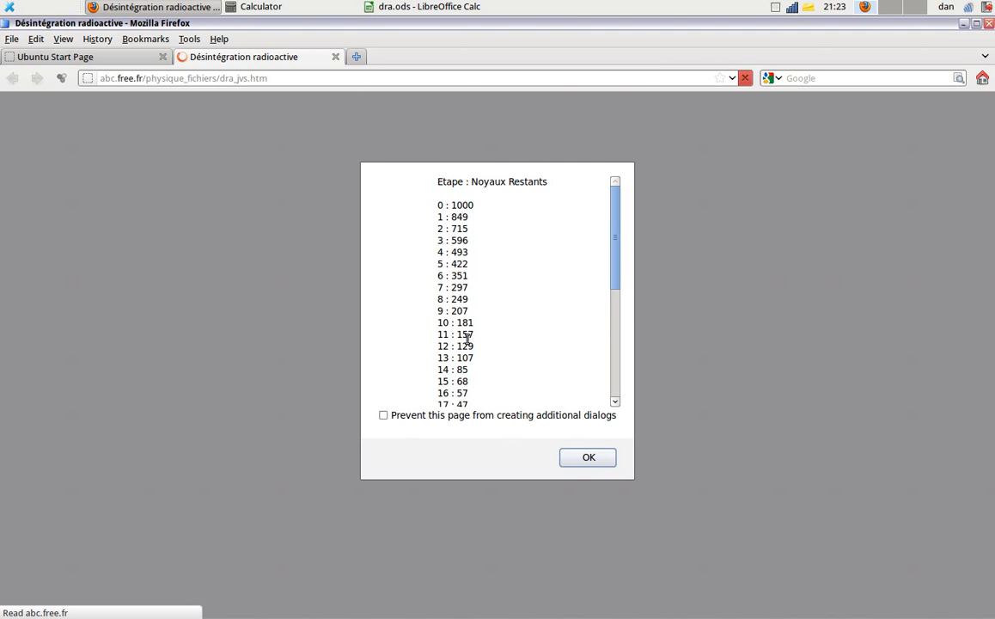
- Advance to the list of abscissa values and copy all its numbers from 0 to 36
left_click(570, 459)
left_click_drag(613, 245, 616, 346)
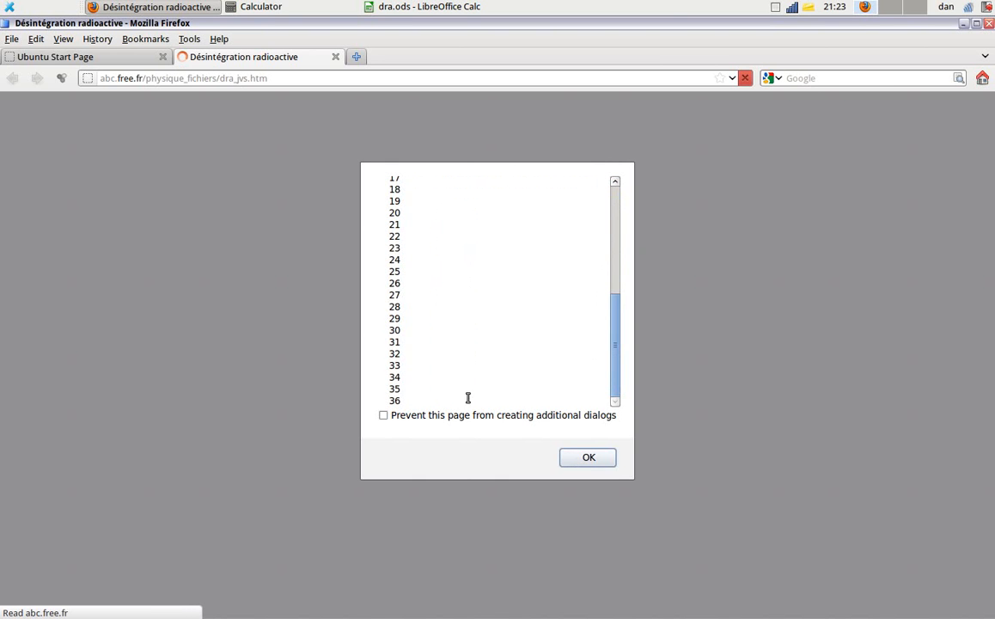
left_click_drag(406, 380, 391, 191)
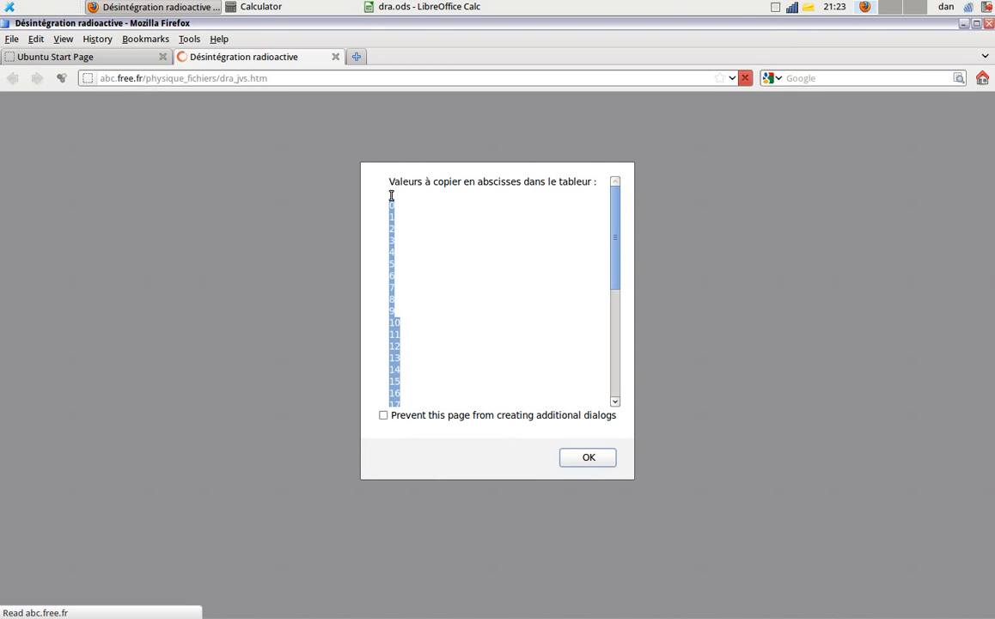
- Switch to dra.ods in LibreOffice Calc and paste the abscissa list into cell K5, accepting the default text import options
key("alt+Tab")
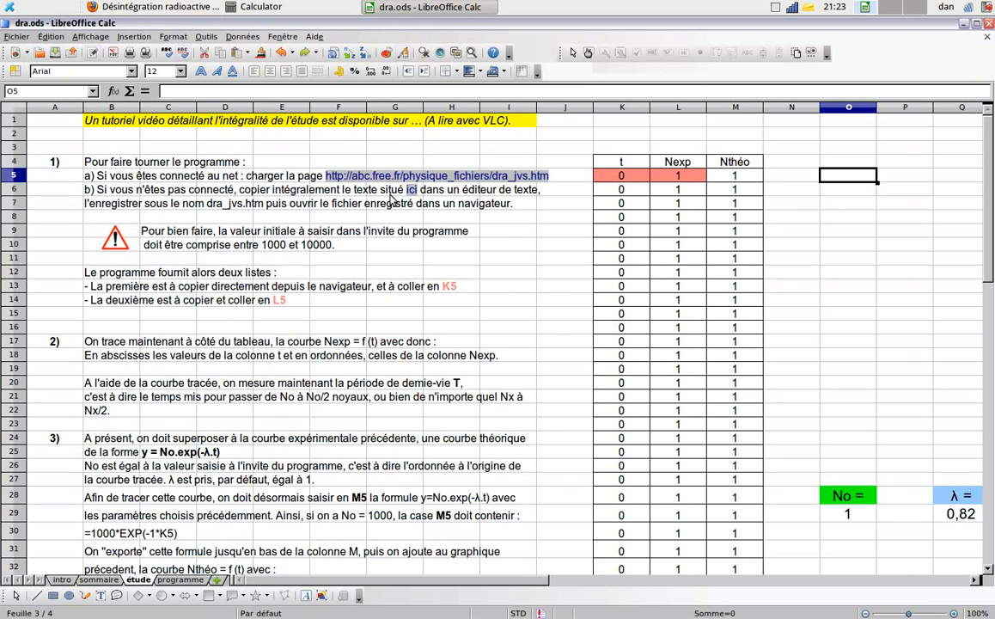
left_click(619, 176)
right_click(620, 176)
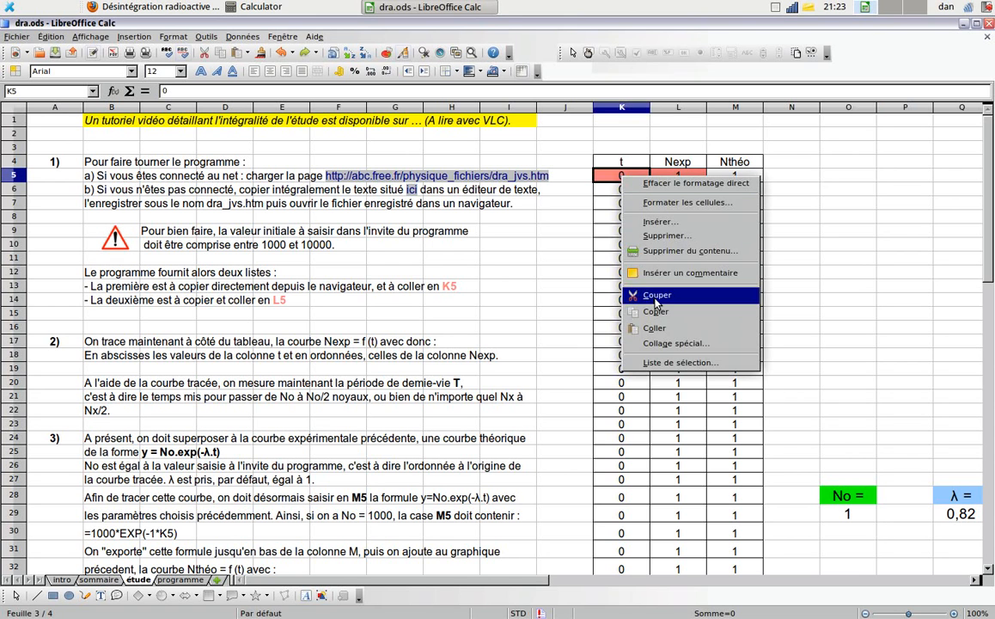
left_click(653, 327)
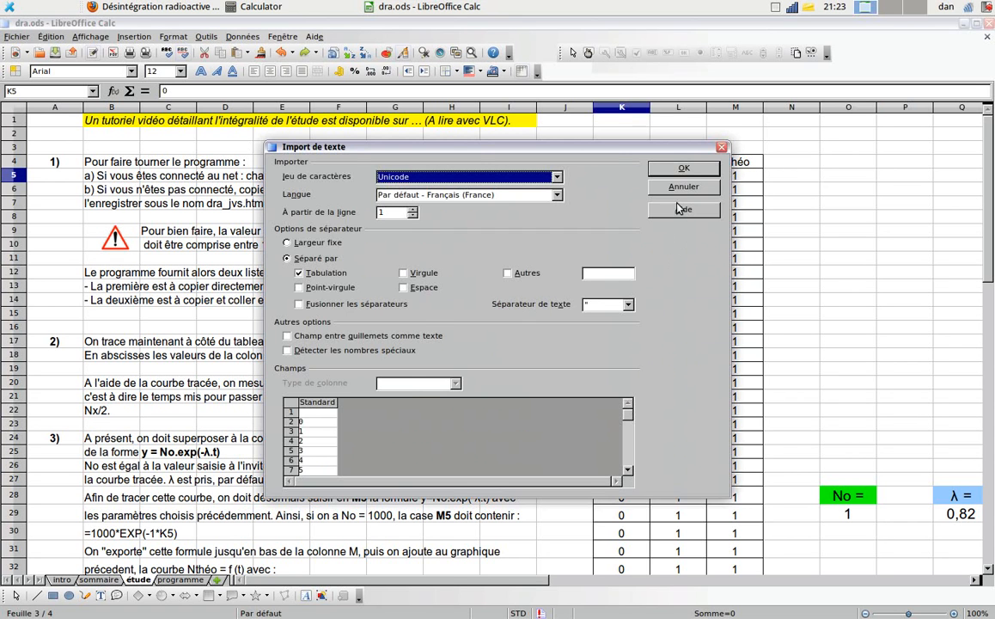
key("Return")
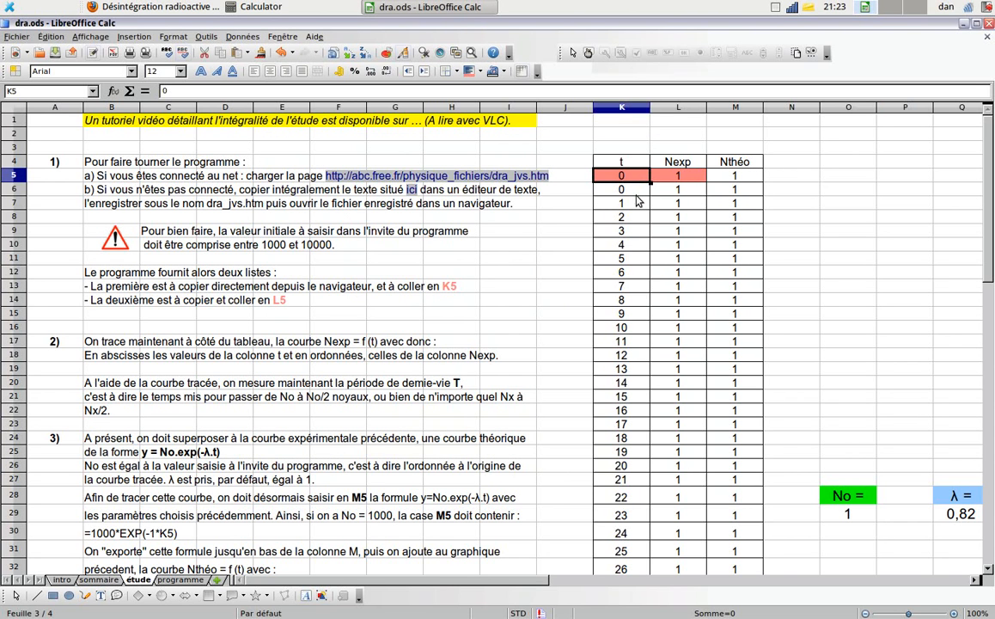
- Move the t values in K6:K42 up one row so they occupy K5:K41
left_click_drag(637, 194, 645, 489)
scroll(829, 198, "up", 5)
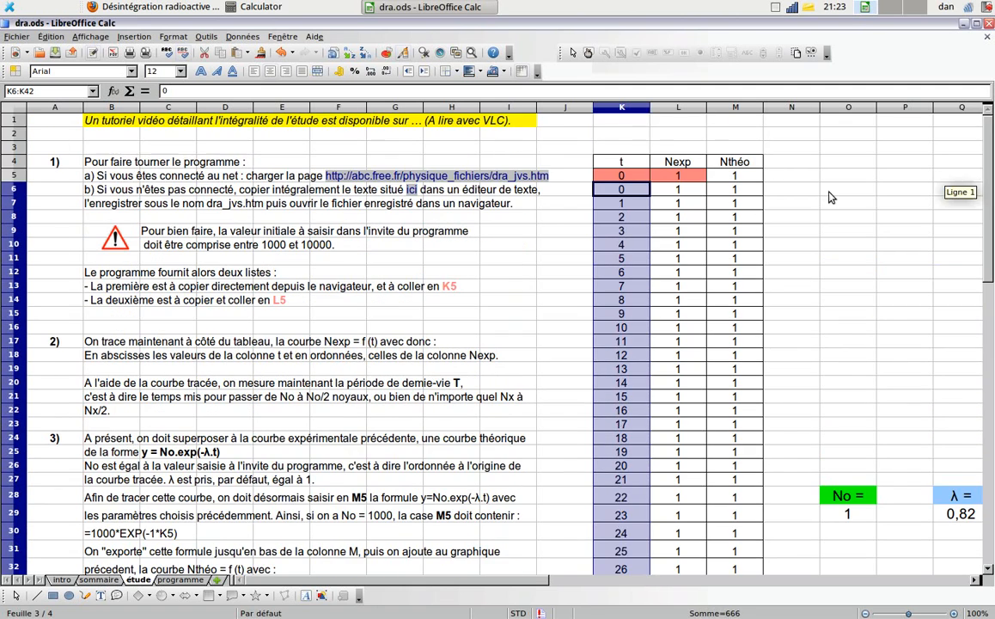
left_click_drag(624, 196, 625, 178)
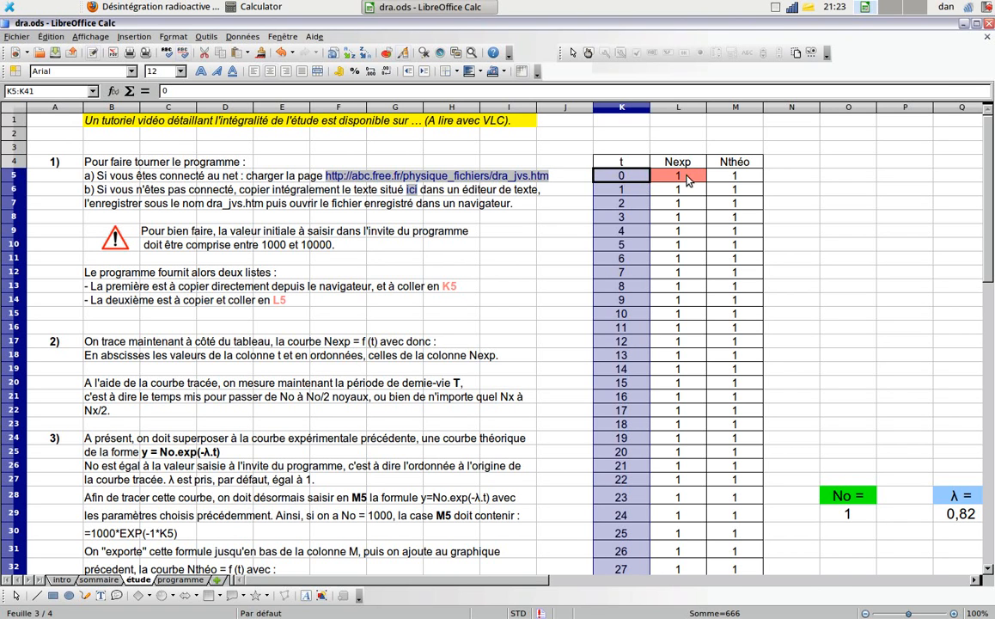
- Switch back to Firefox, advance to the list of ordinate values and copy all its numbers from 1000 to 1
key("alt+Tab")
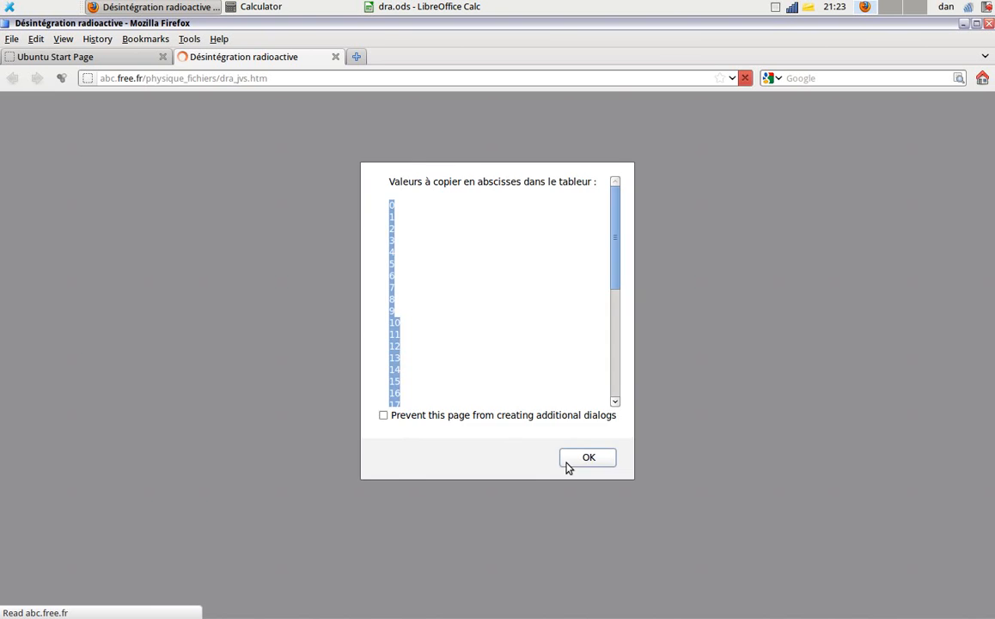
left_click(566, 462)
scroll(617, 284, "down", 6)
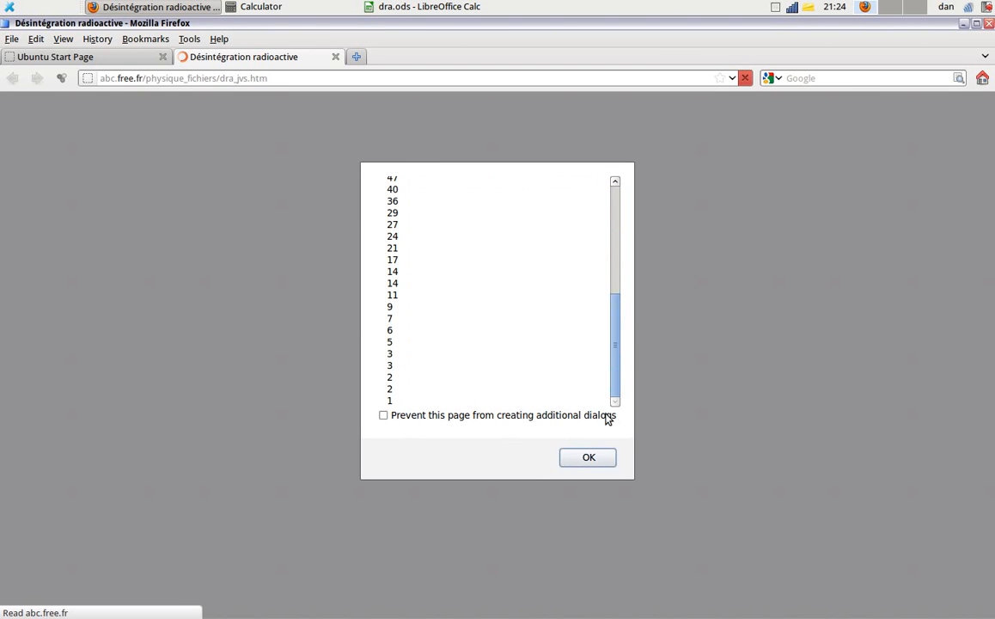
left_click_drag(398, 402, 388, 204)
key("ctrl+c")
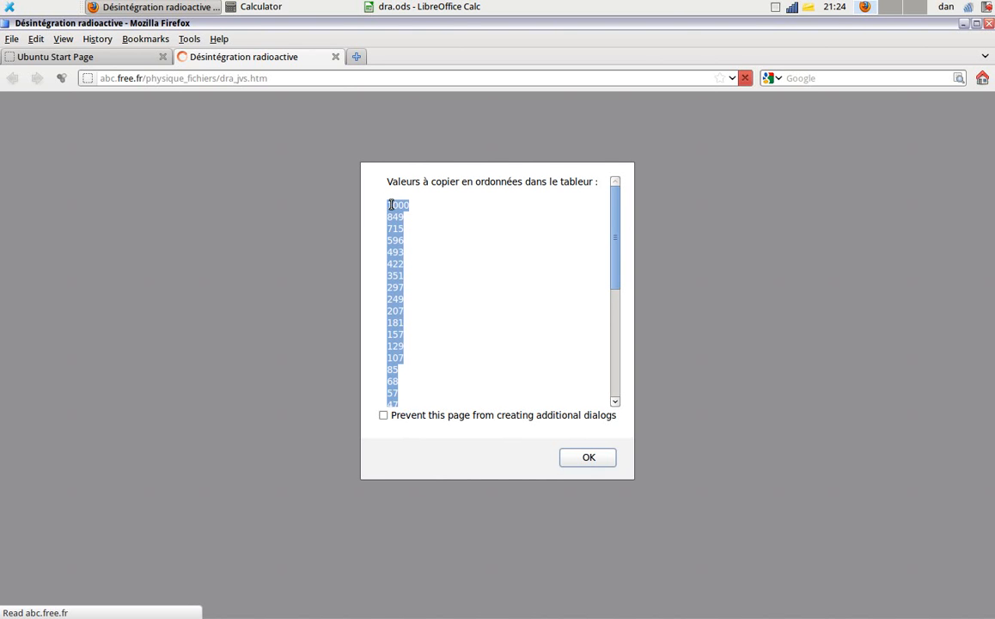
- Return to LibreOffice Calc and paste the ordinate list into cell L5 with the default text import options
key("alt+Tab")
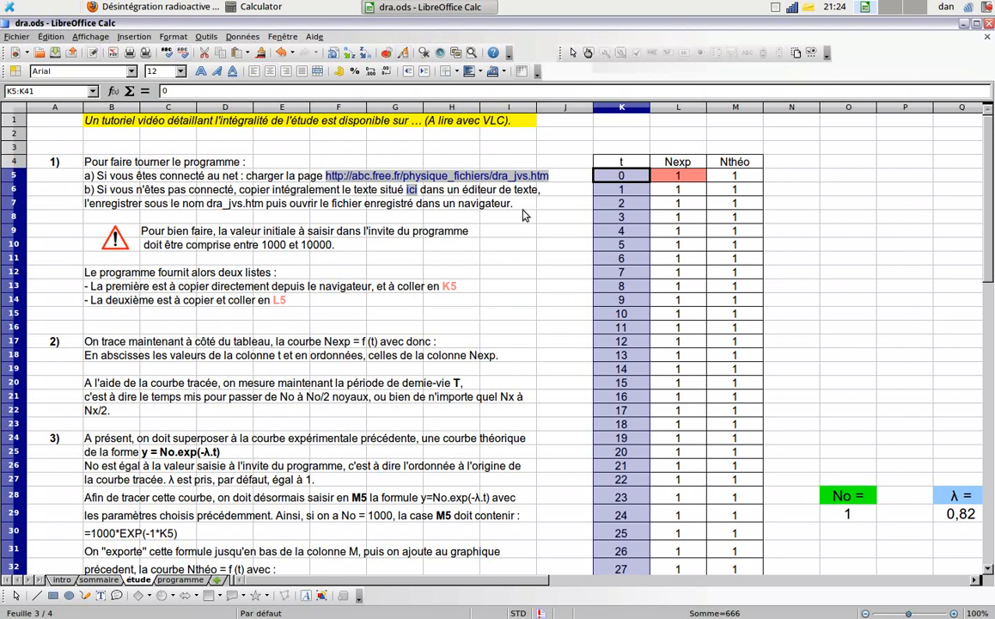
left_click(669, 178)
right_click(672, 180)
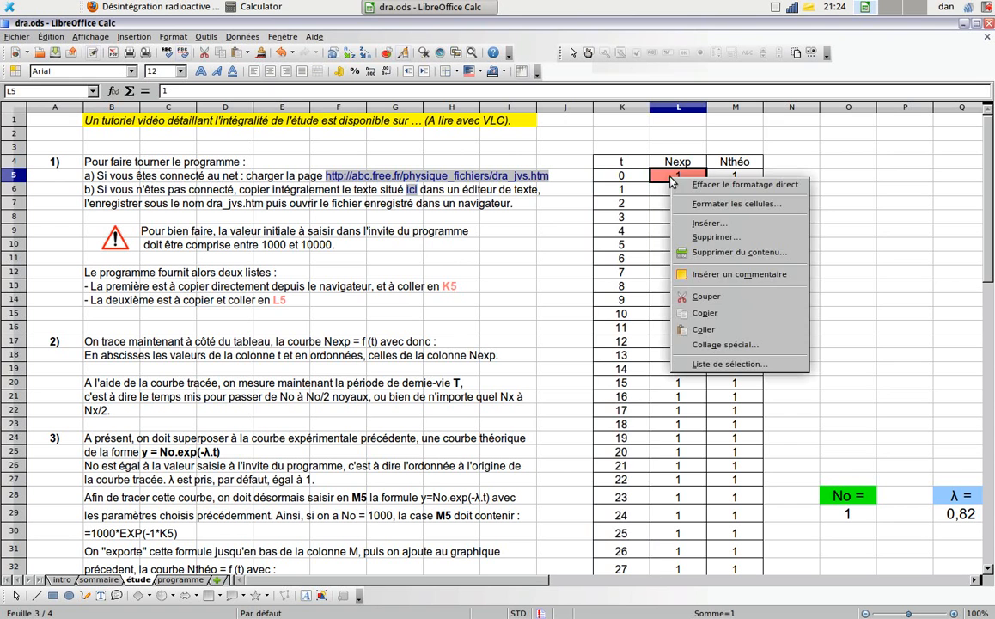
left_click(705, 330)
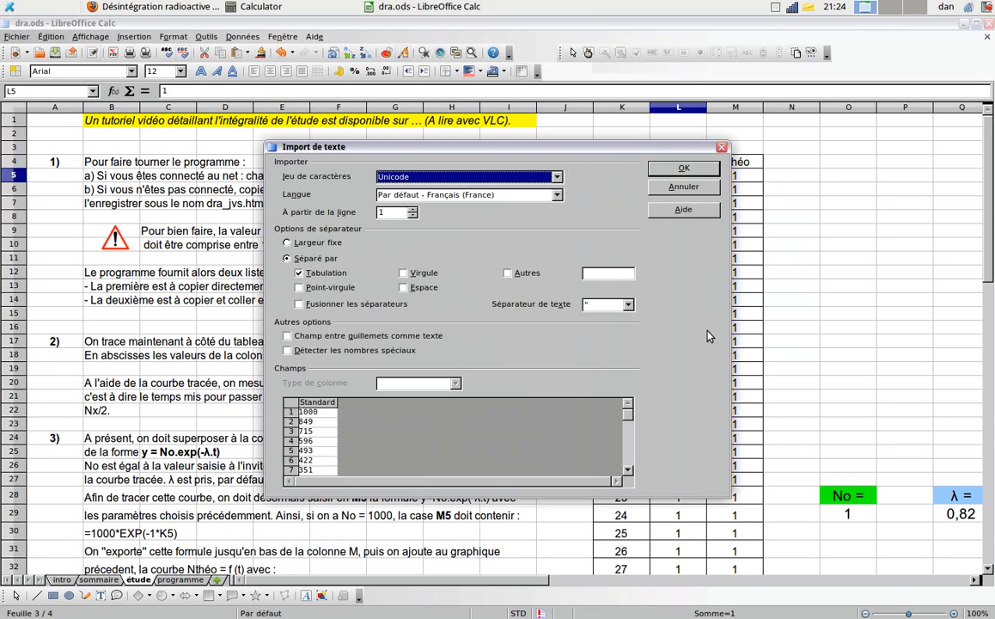
left_click(683, 167)
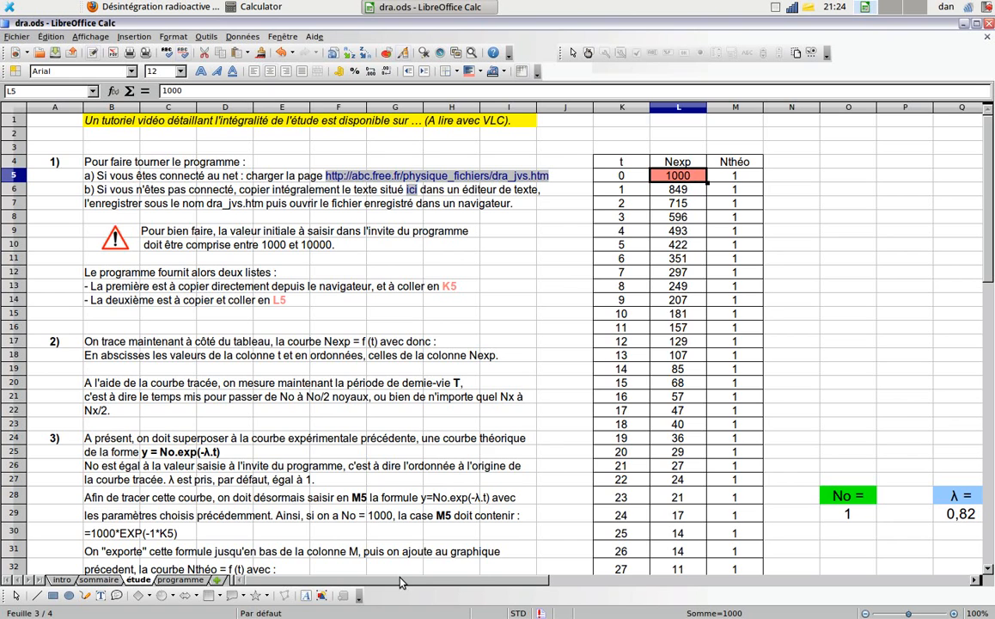
- Insert an XY (dispersion) chart from an empty cell, using the Lignes seules subtype with smooth lines
left_click_drag(400, 583, 539, 585)
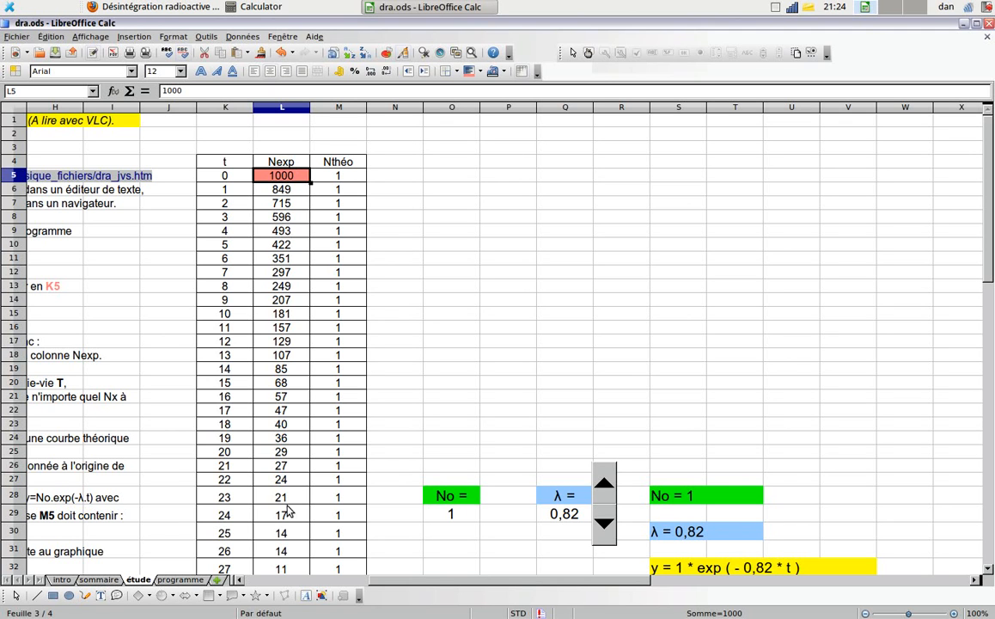
left_click(862, 398)
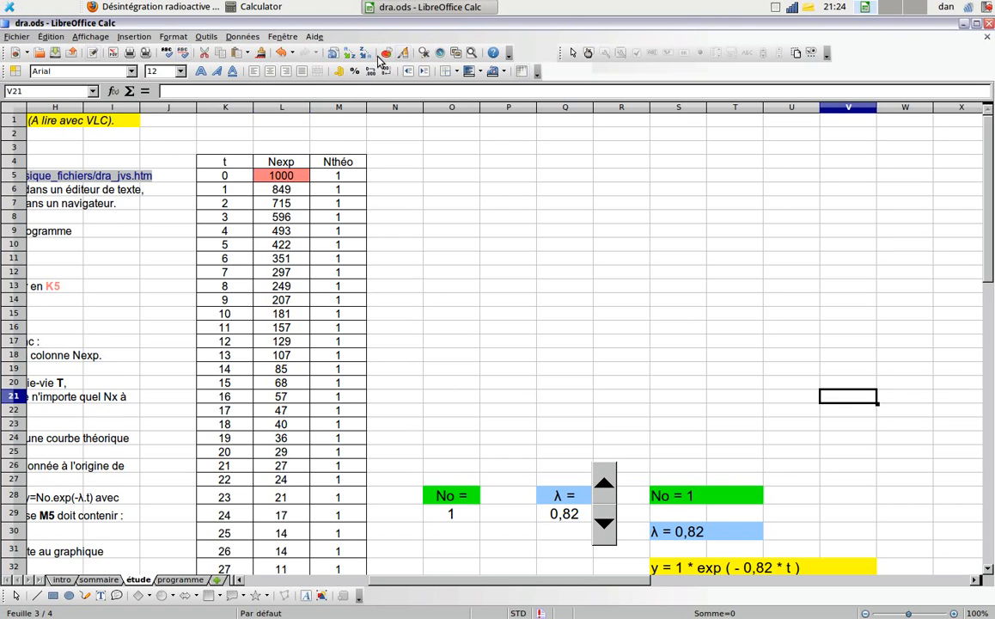
left_click(386, 53)
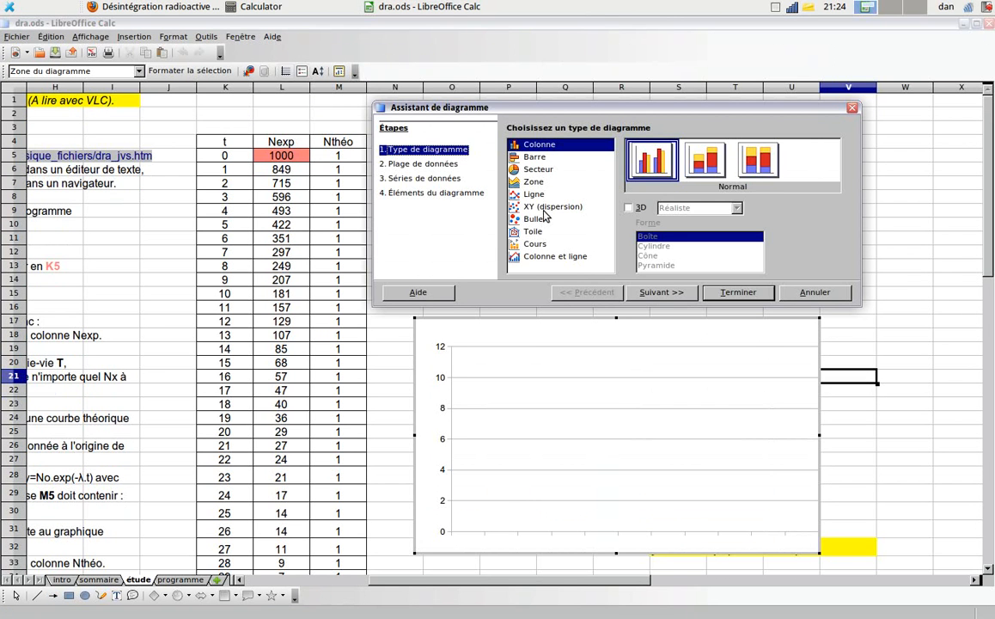
left_click(545, 209)
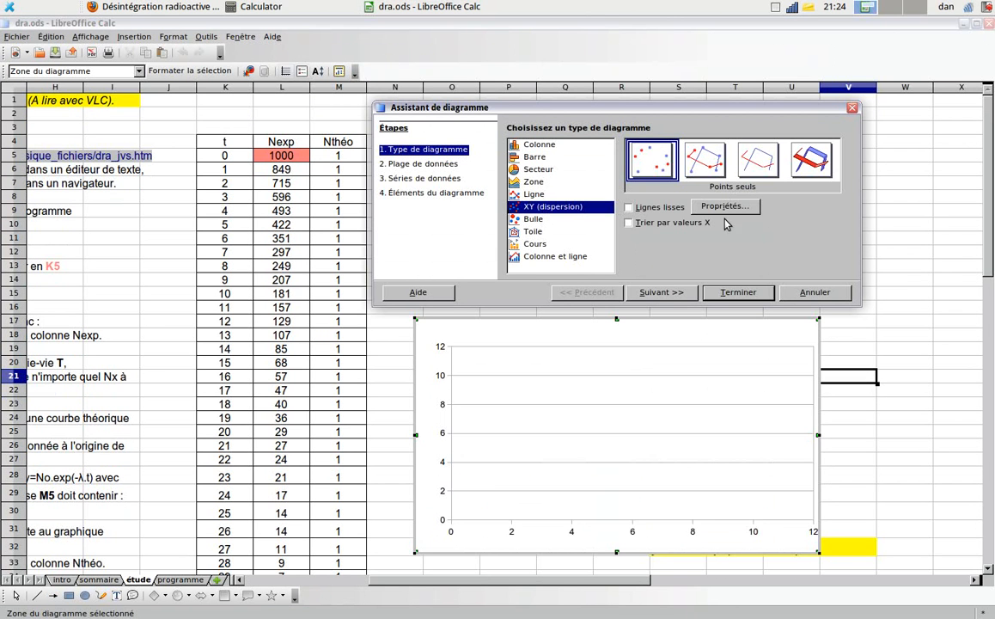
left_click(759, 167)
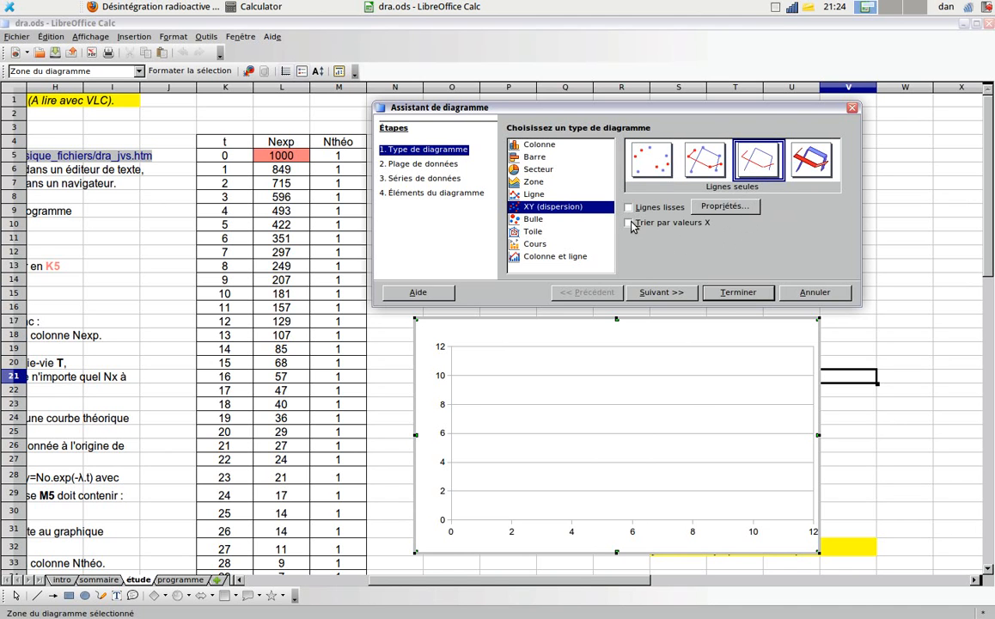
left_click(629, 208)
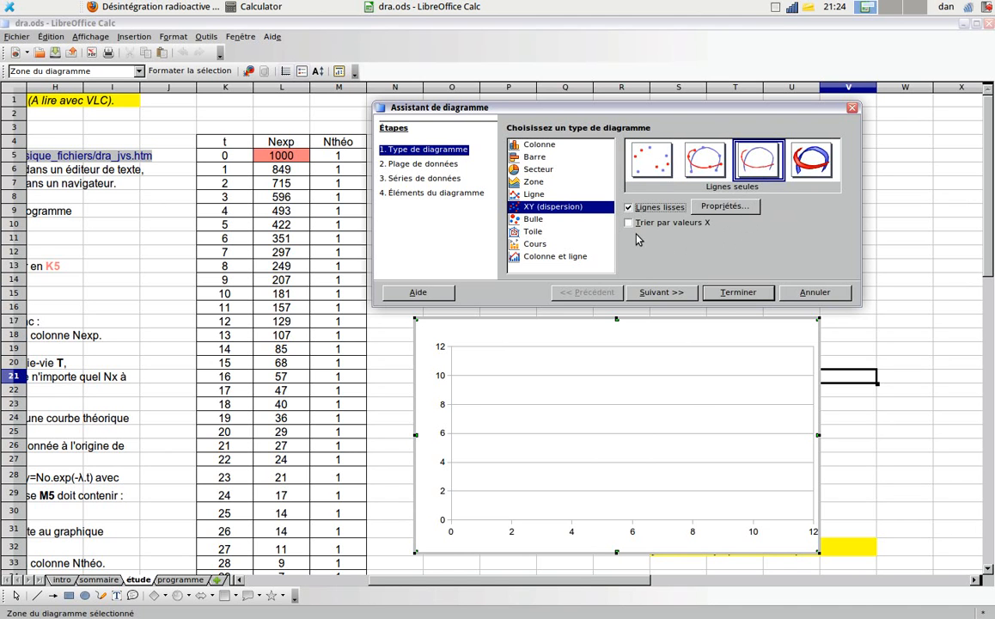
- Add a data series to the chart and take its name from cell L4
left_click(659, 293)
left_click(661, 293)
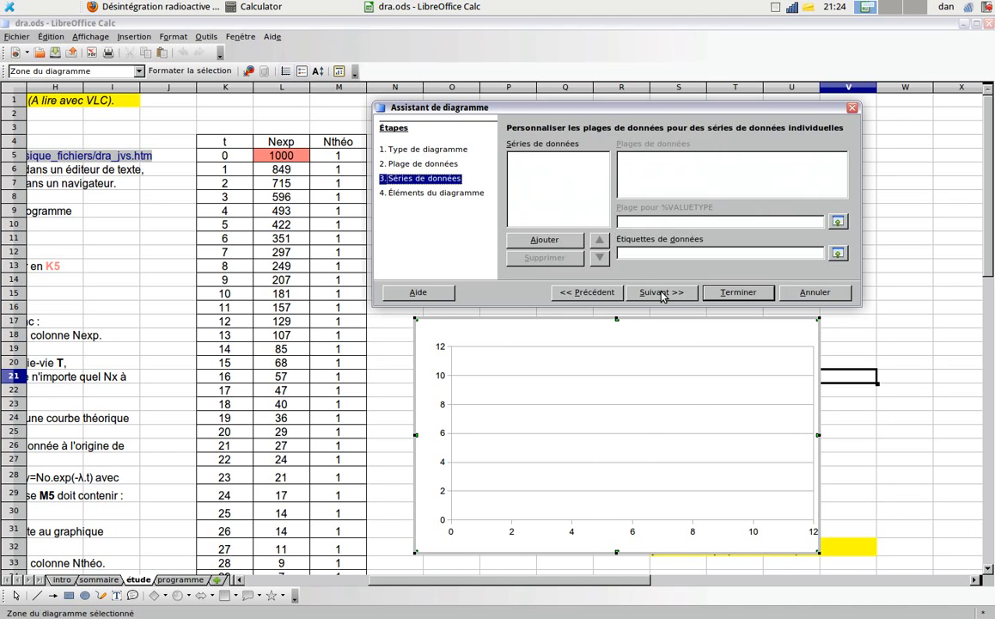
left_click(547, 241)
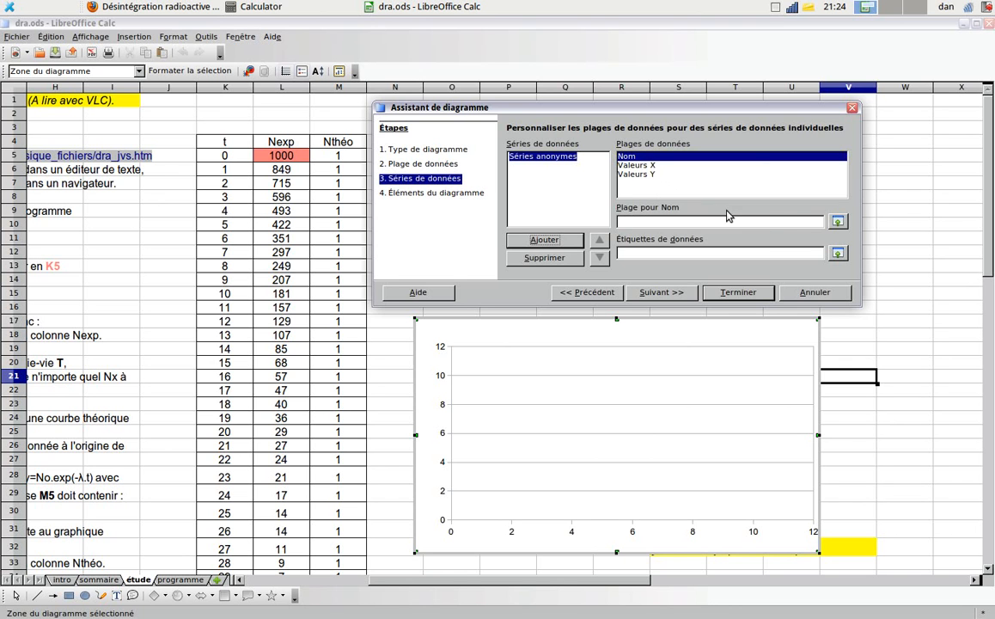
left_click(838, 223)
left_click(281, 142)
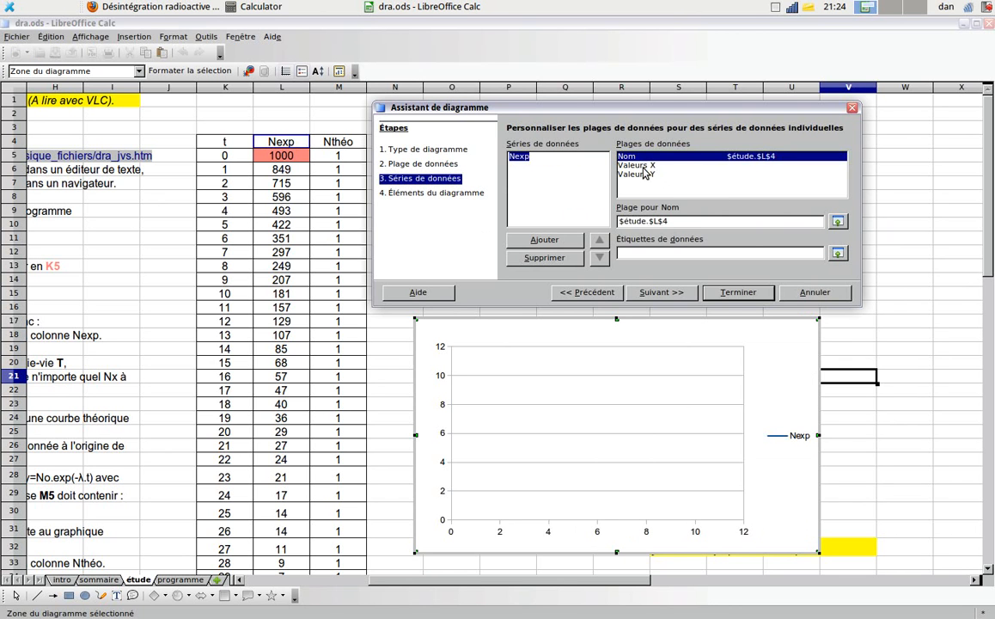
- Set the Nexp series' X values to K5:K41 and its Y values to L5:L41
left_click(584, 164)
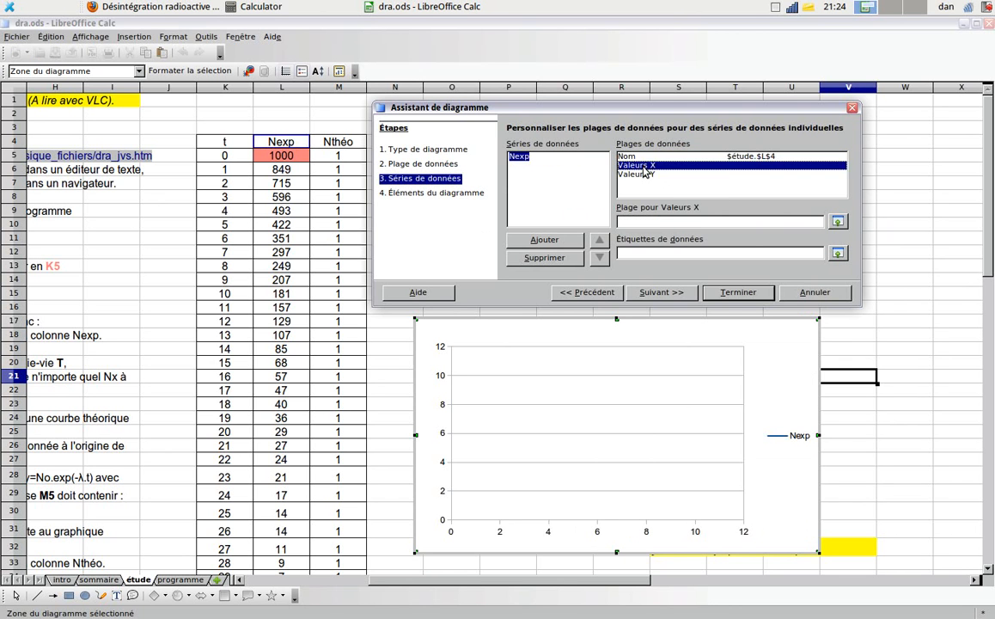
left_click(838, 222)
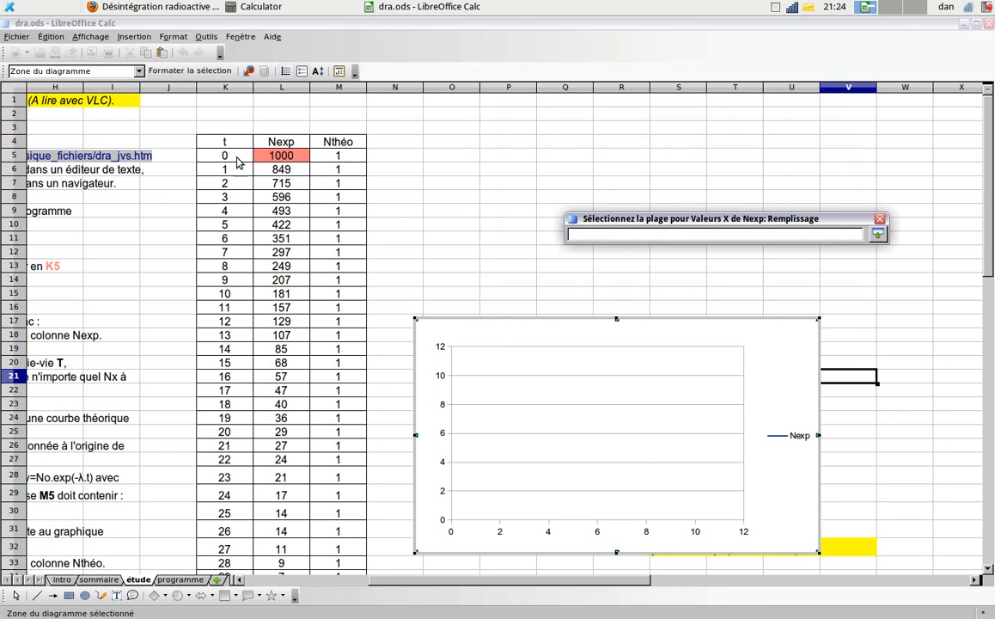
left_click_drag(219, 157, 229, 468)
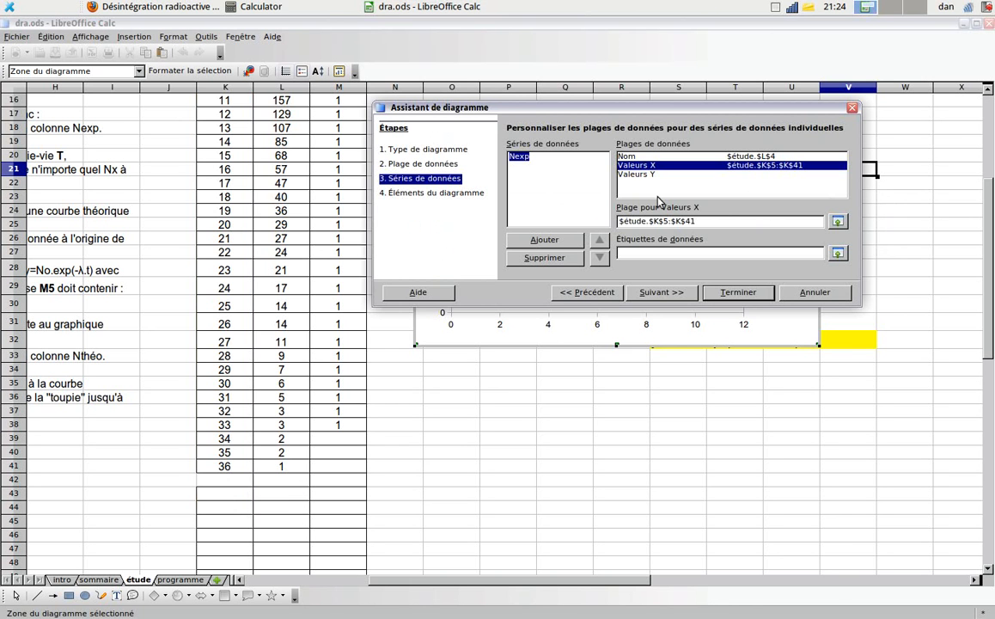
left_click(632, 176)
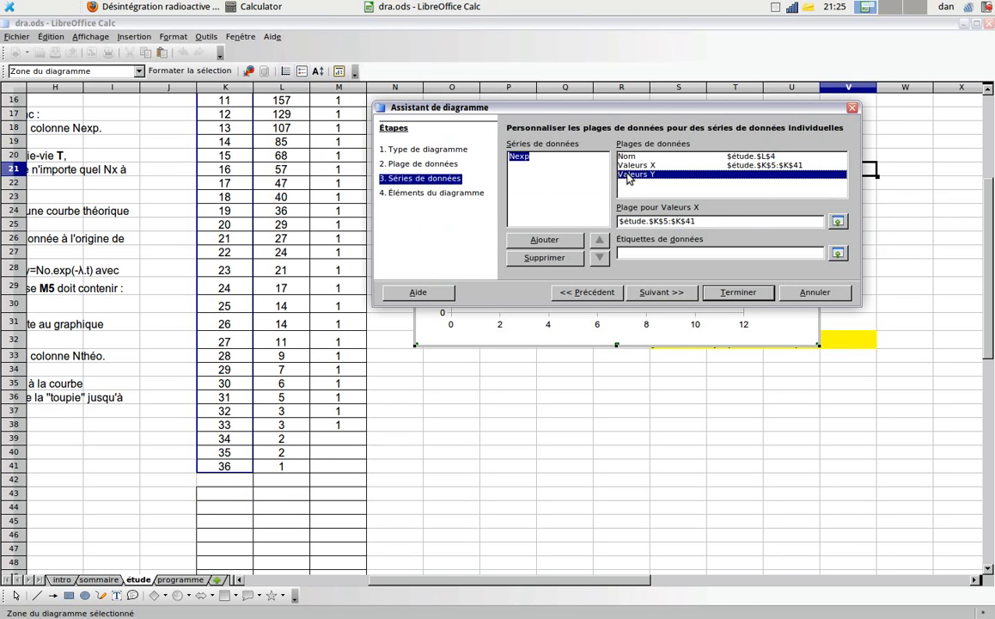
left_click(838, 222)
left_click_drag(281, 466, 292, 157)
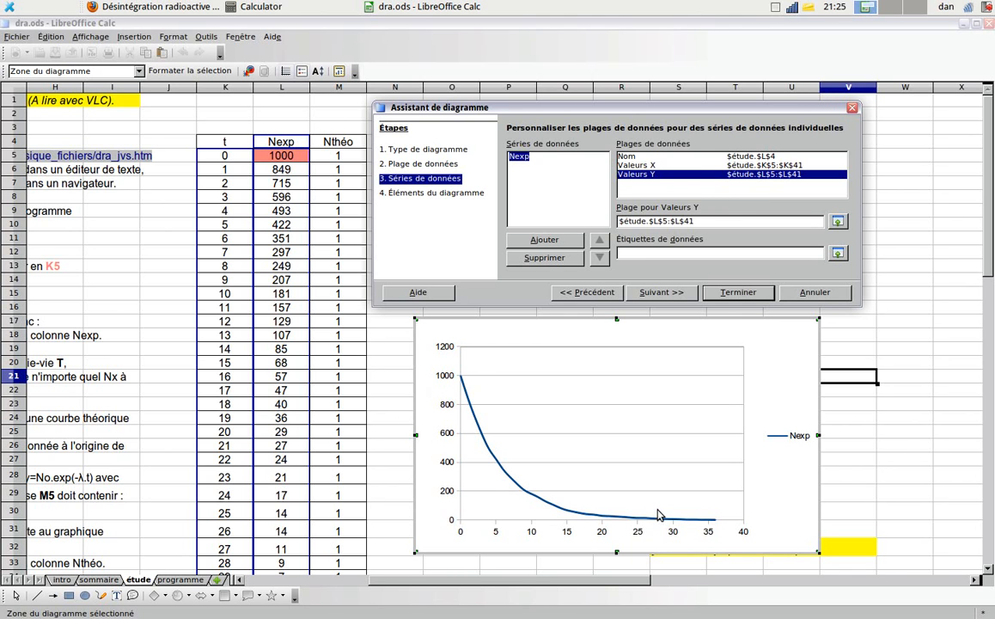
- Title the chart "N = f ( t )", label the X axis t and the Y axis N, and finish the chart
left_click(659, 292)
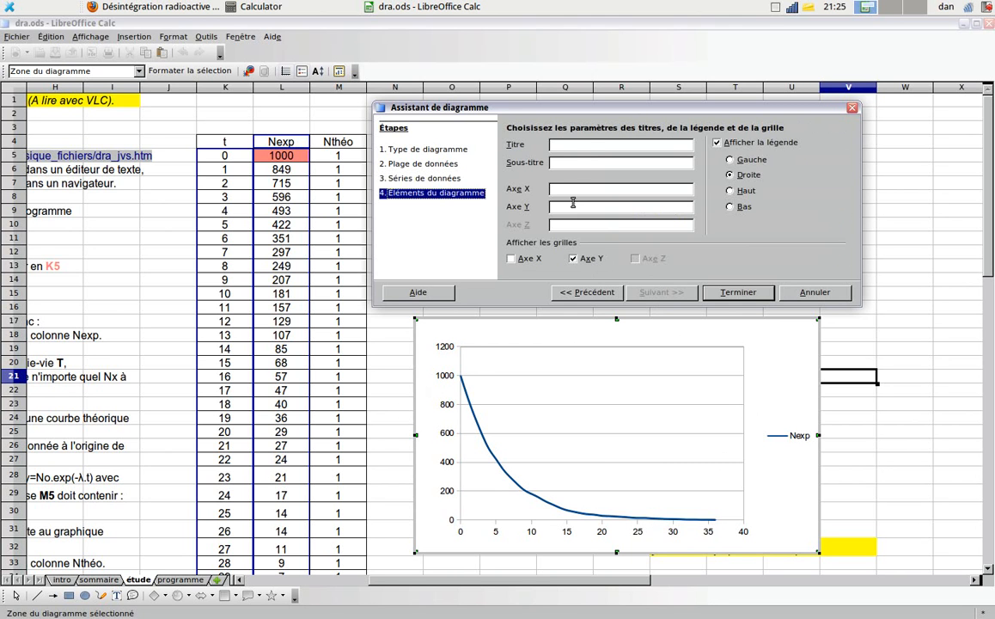
left_click(587, 147)
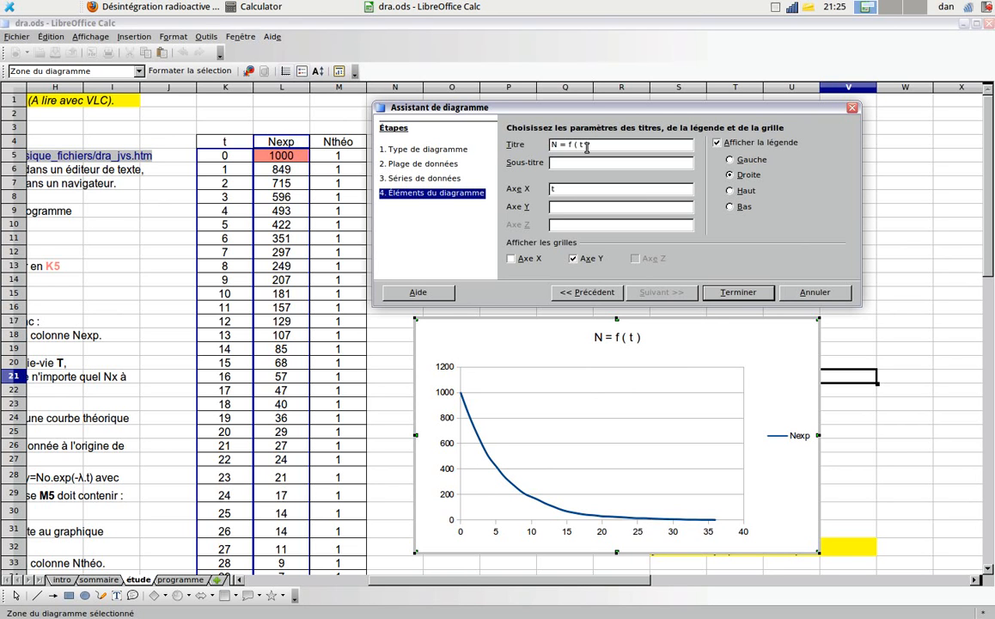
type("N")
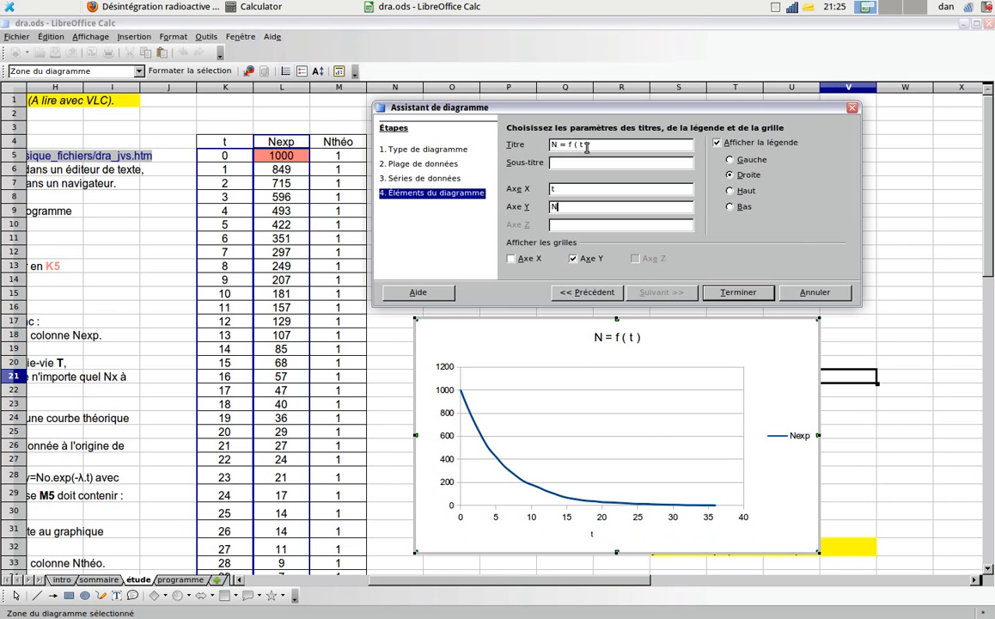
left_click(739, 293)
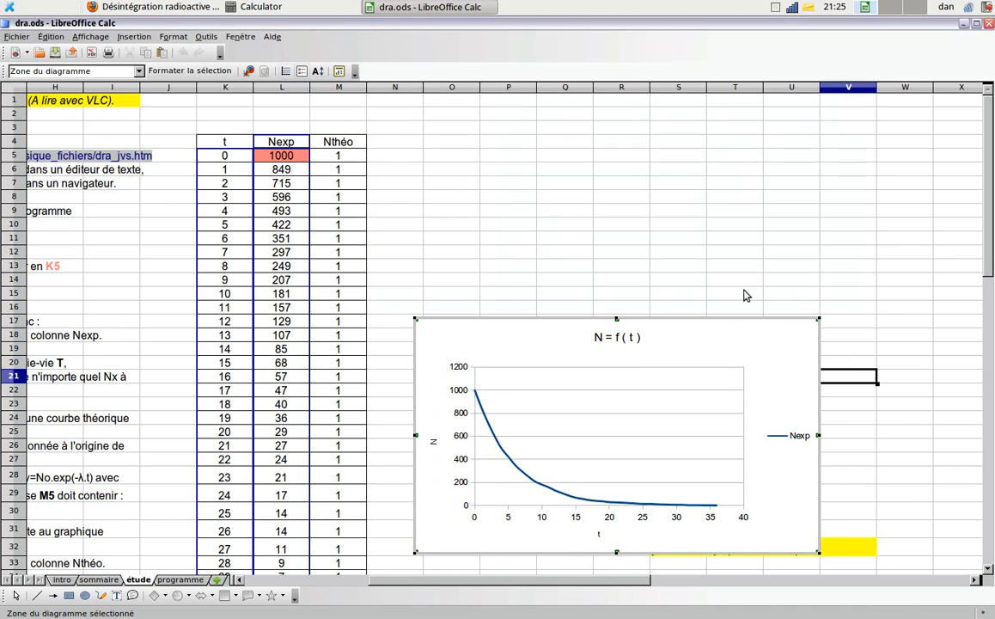
- Move the chart up beside the top of the data table and stretch its height to about 11.75 cm
left_click(828, 258)
mouse_move(710, 363)
left_mouse_down()
mouse_move(677, 167)
mouse_move(696, 185)
mouse_move(689, 178)
left_mouse_up()
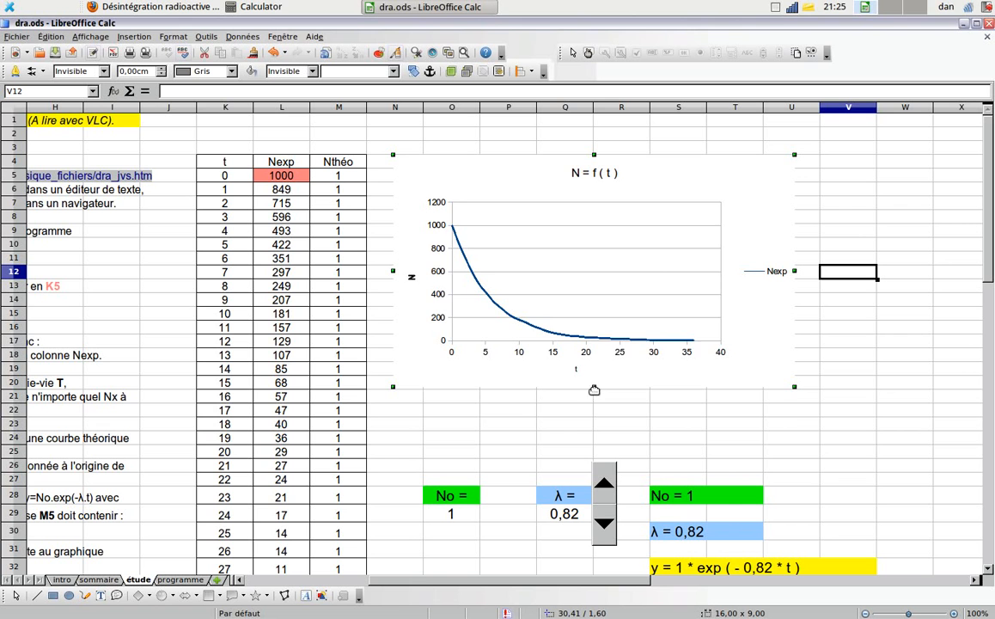
left_click_drag(593, 387, 589, 458)
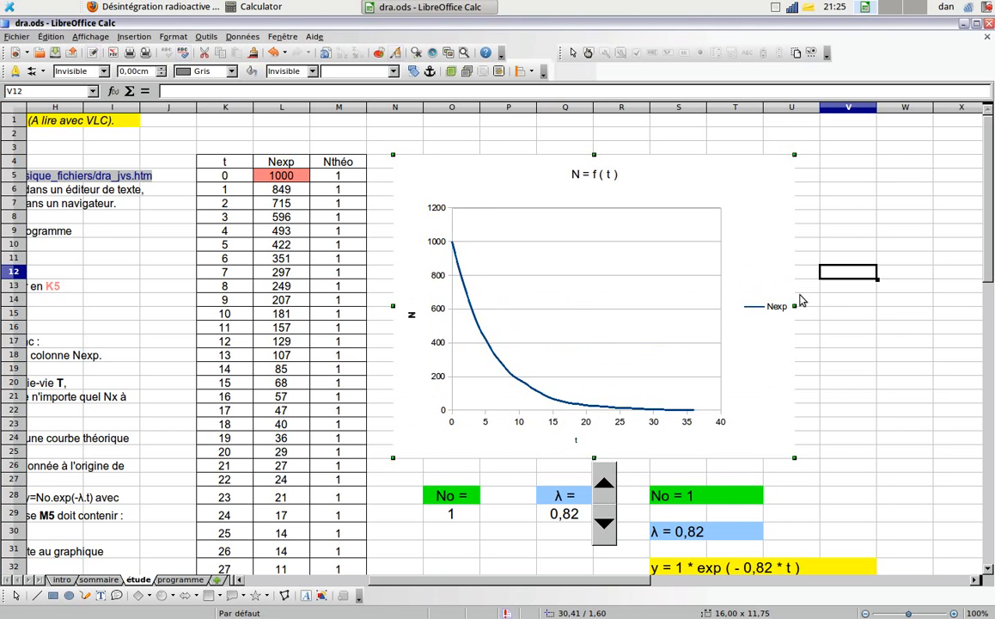
- Widen the chart to about 21.44 cm and set the Y axis major interval to 100
left_click_drag(792, 306, 929, 314)
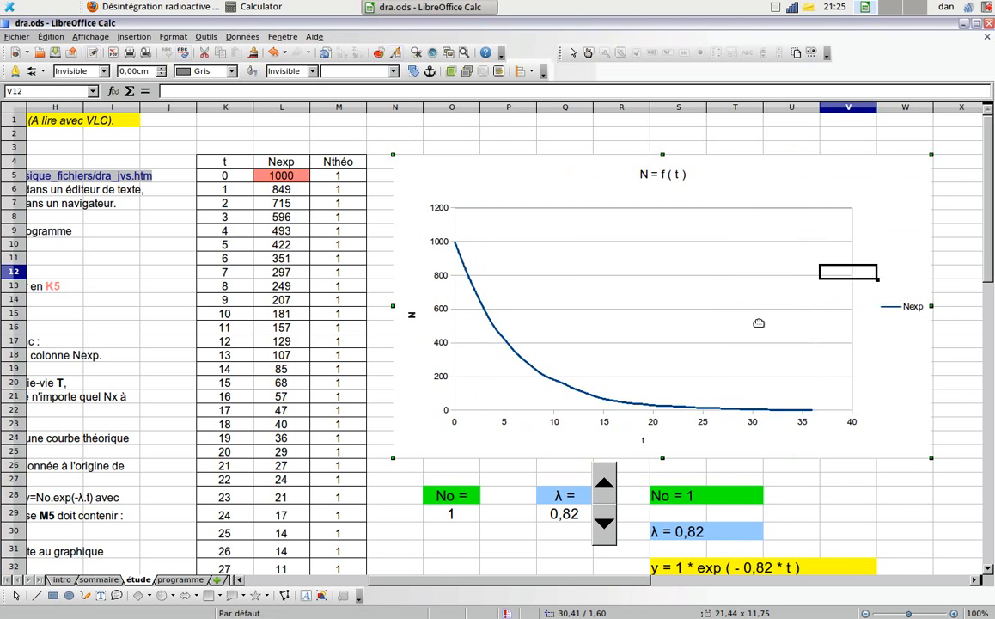
double_click(432, 154)
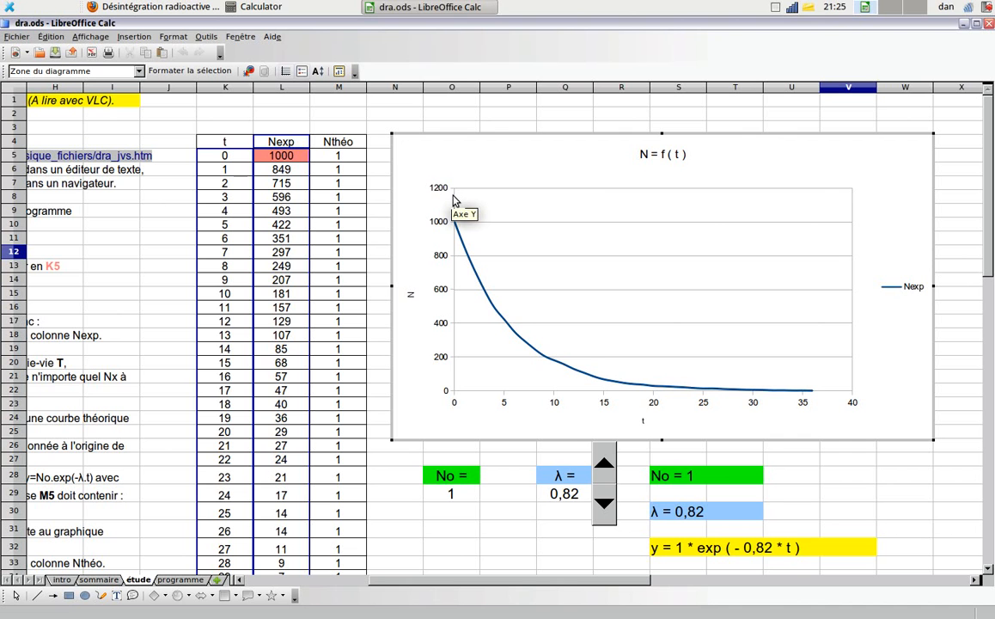
right_click(455, 201)
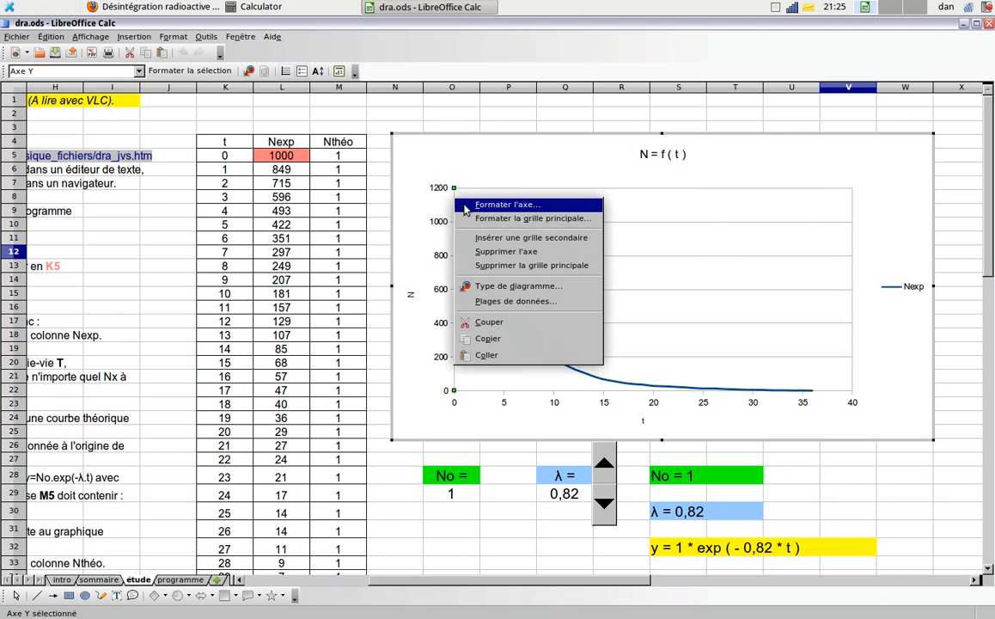
left_click(464, 204)
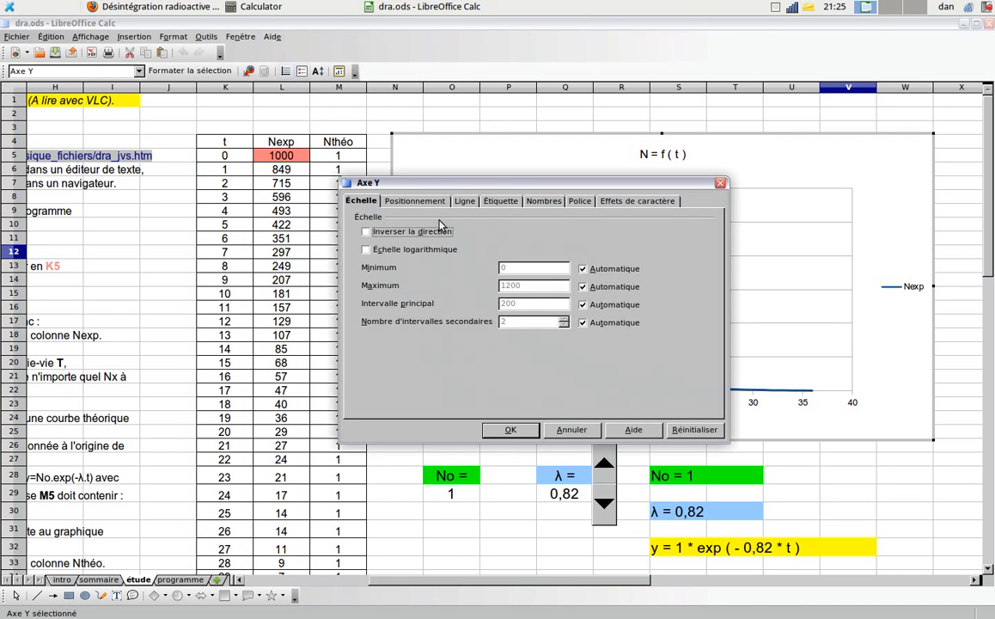
left_click(583, 305)
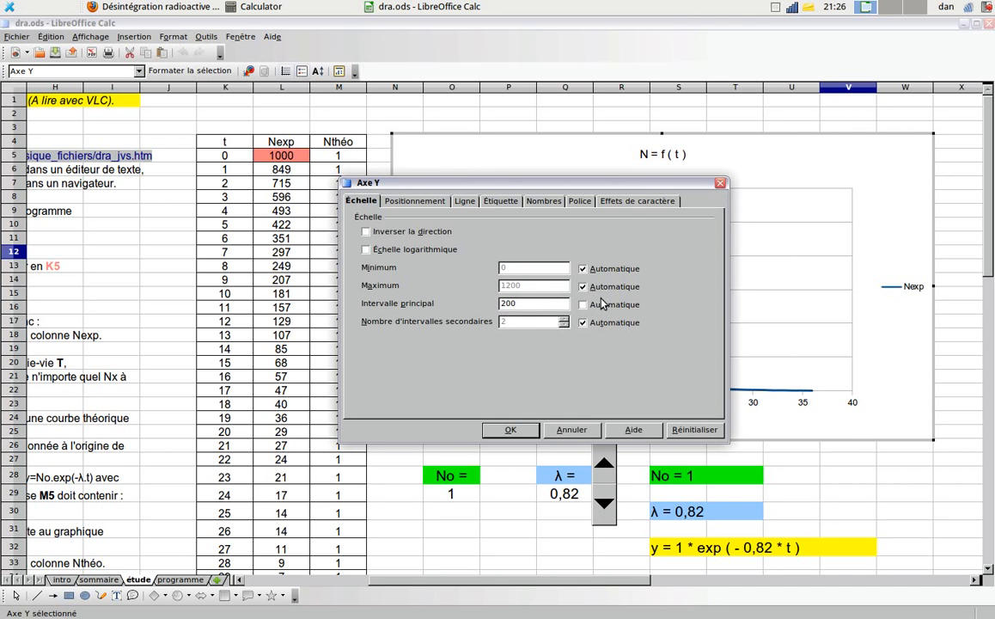
left_click(511, 429)
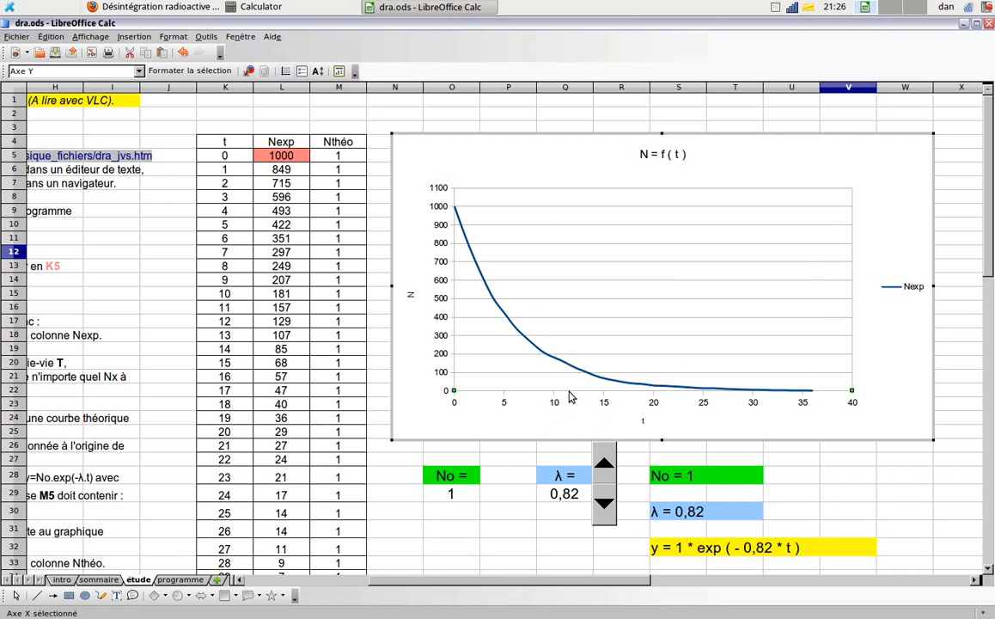
- Set the X axis major interval to 1 on the N = f ( t ) chart
right_click(569, 392)
left_click(606, 401)
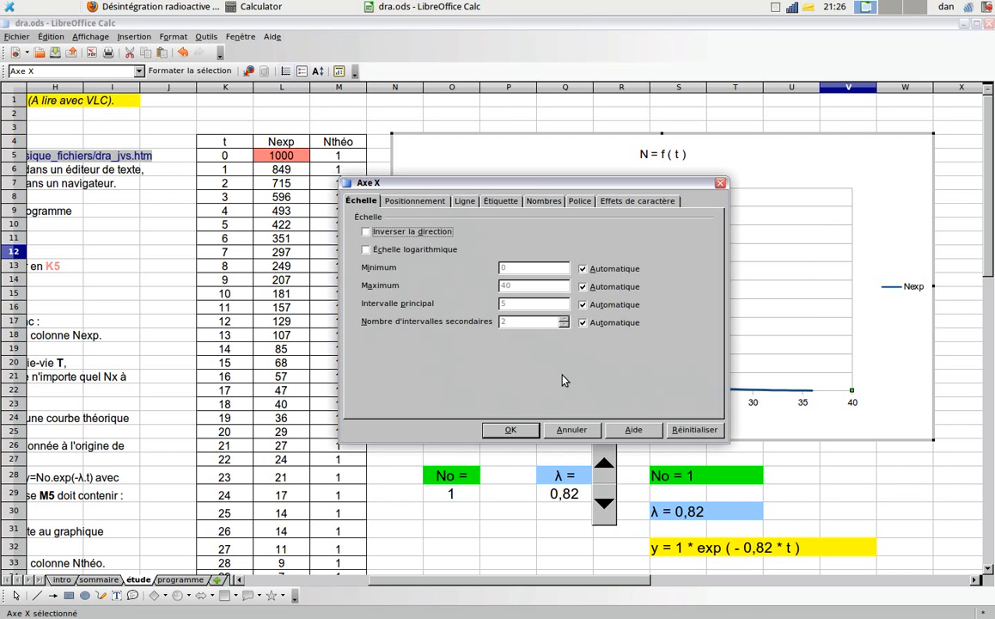
left_click(583, 304)
left_click(538, 305)
left_click(507, 429)
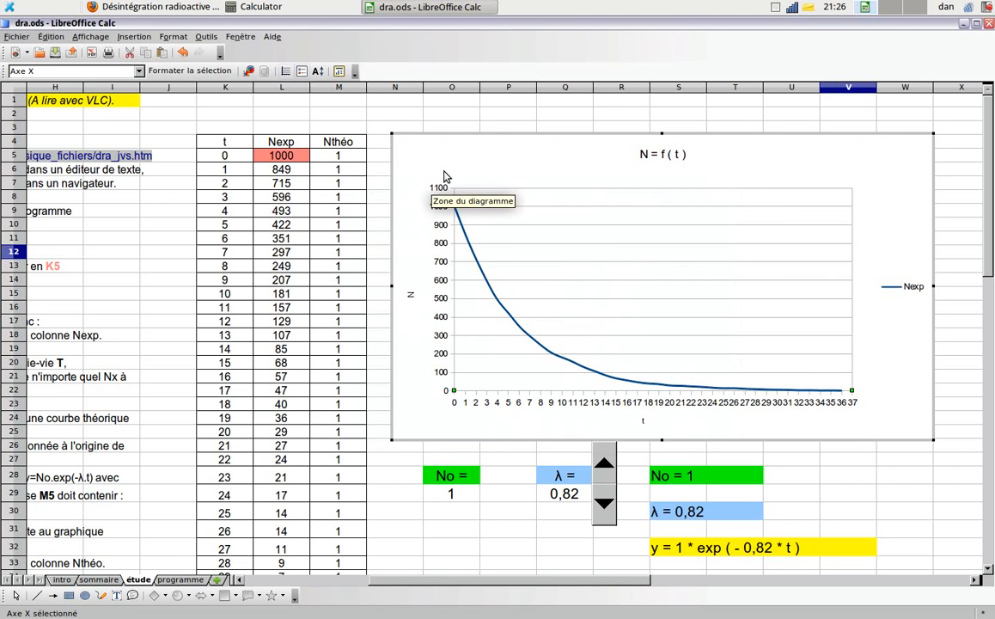
- Measure the half-life on the curve with a temporary vertical line slid to about N = 500, 800 and 400, and delete the line
left_click(37, 596)
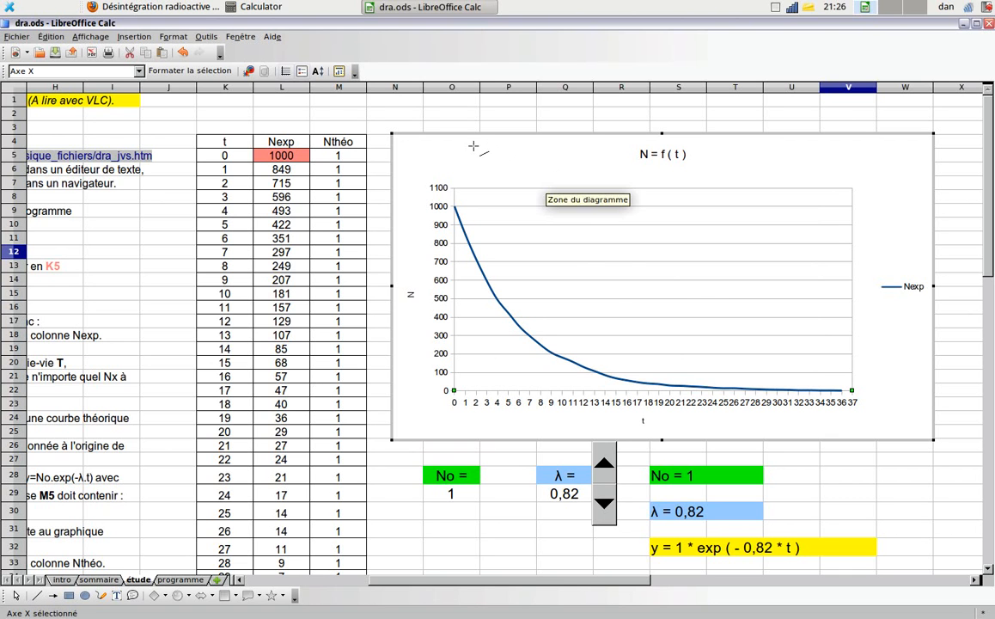
left_click_drag(464, 150, 468, 434)
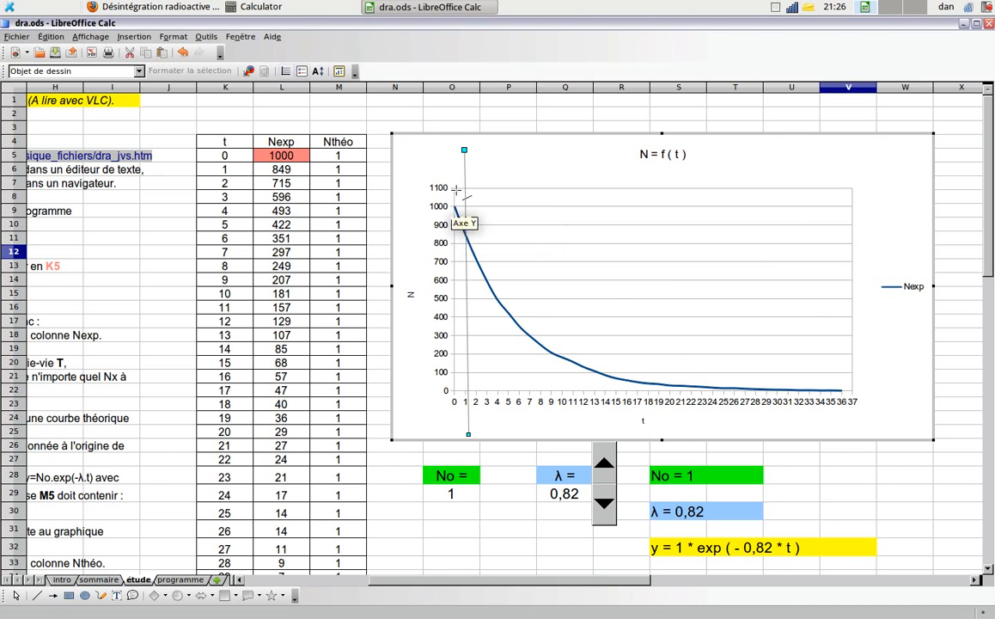
left_click_drag(464, 170, 497, 174)
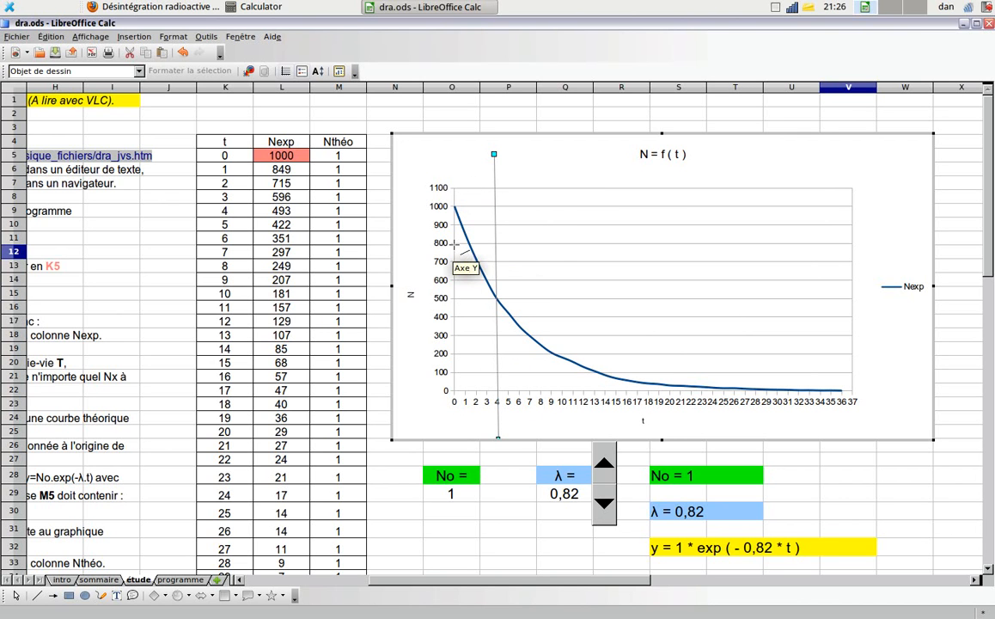
left_click_drag(495, 168, 466, 181)
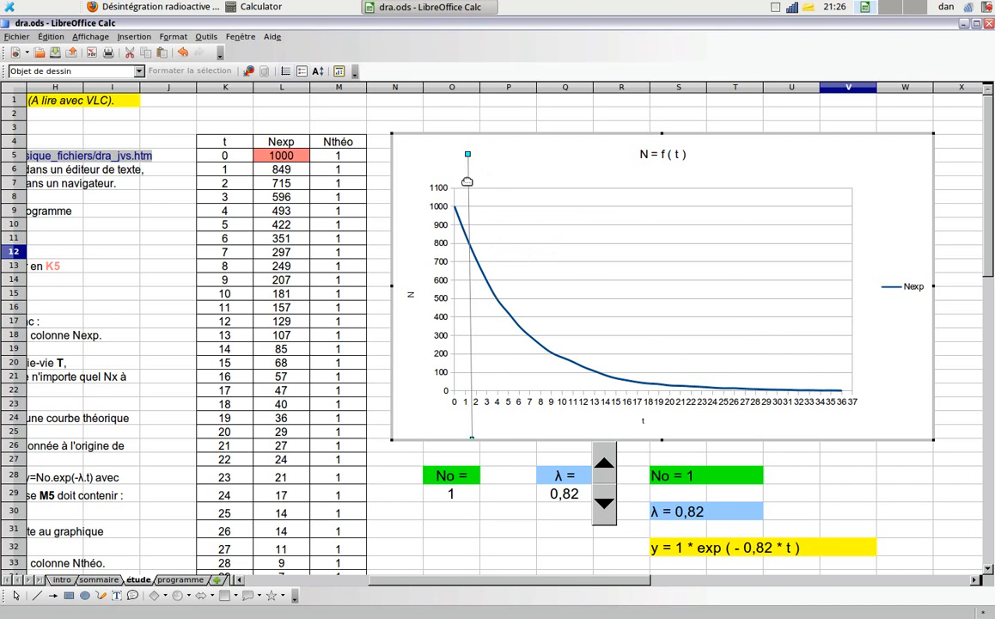
left_click_drag(467, 179, 509, 179)
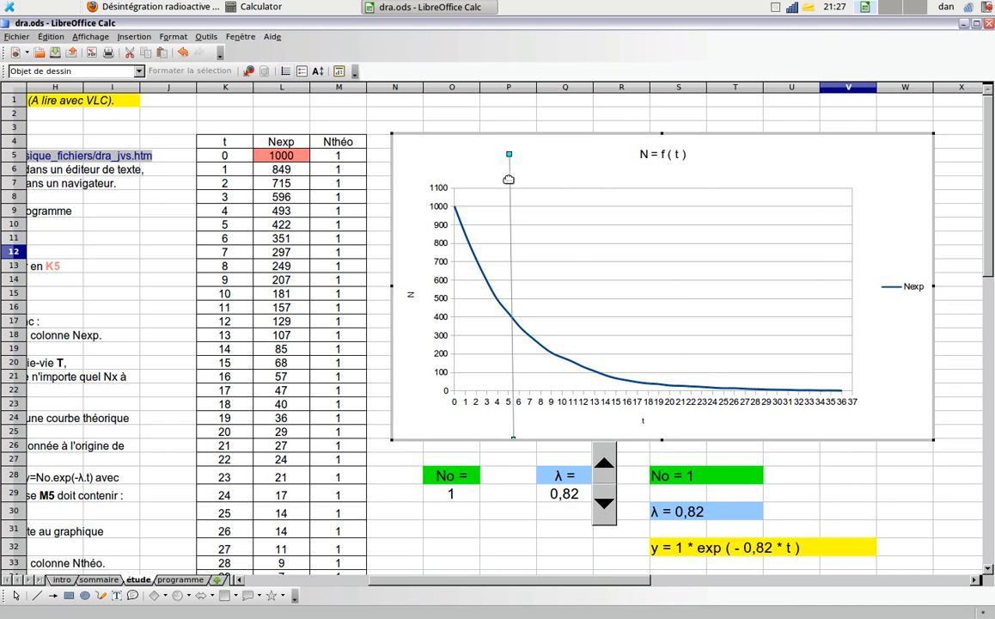
key("Delete")
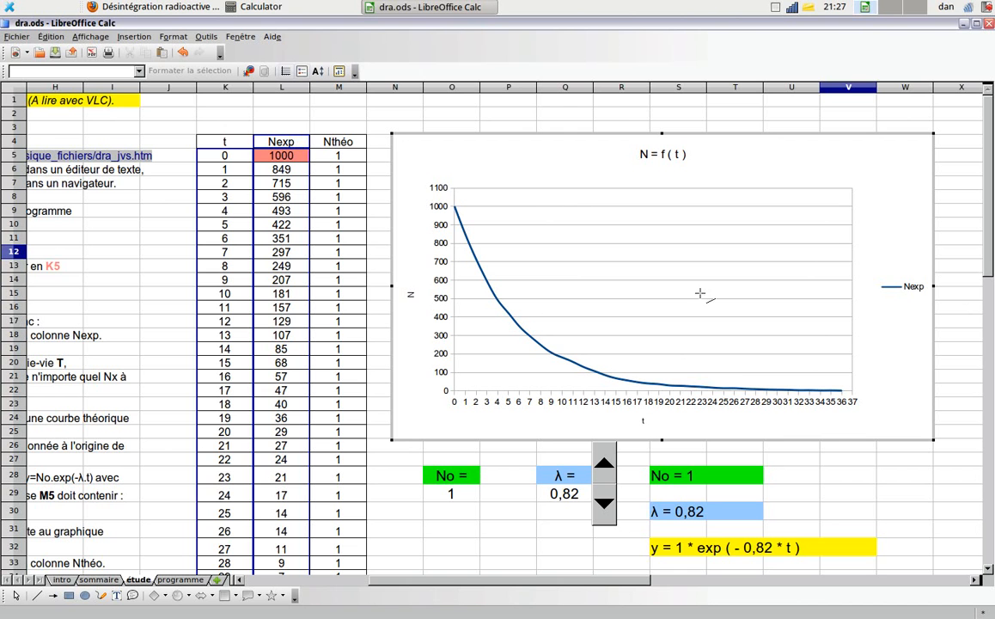
left_click(414, 114)
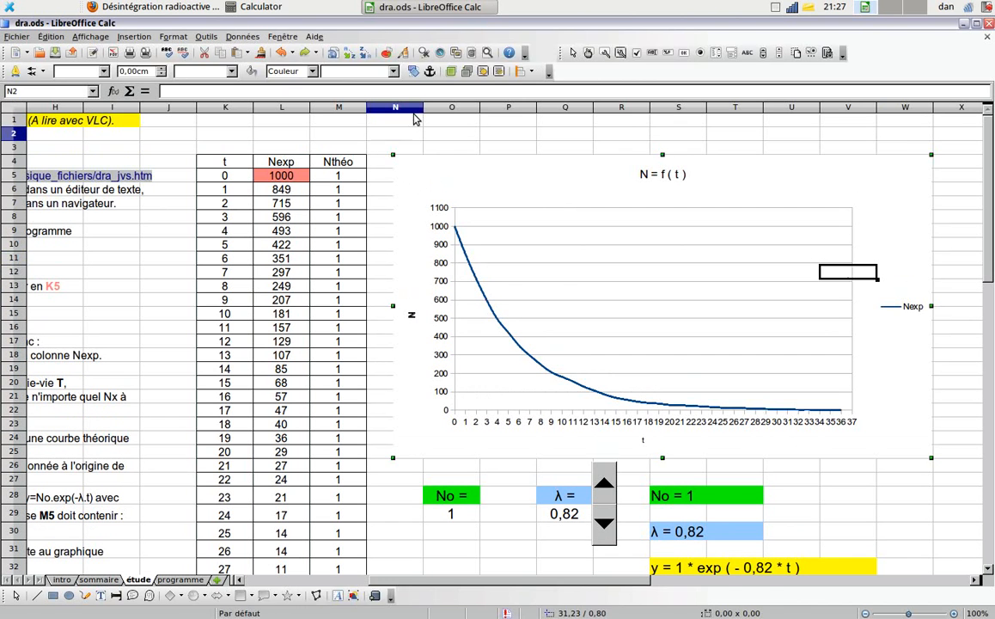
- Set No to 1000 in cell O29 and fill the M5 formula down the Nthéo column to M41
left_click(330, 177)
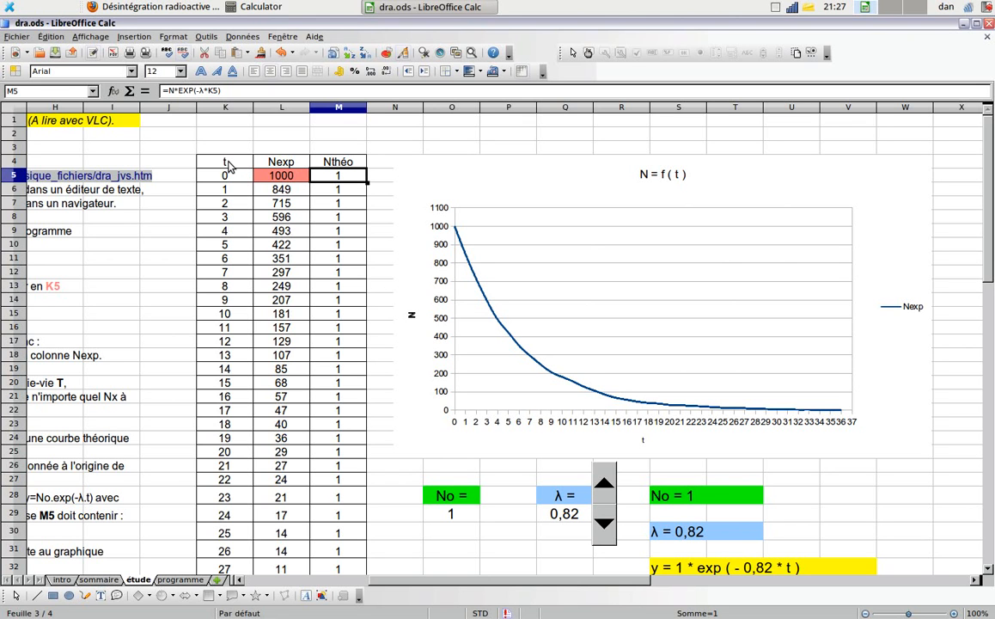
left_click(456, 512)
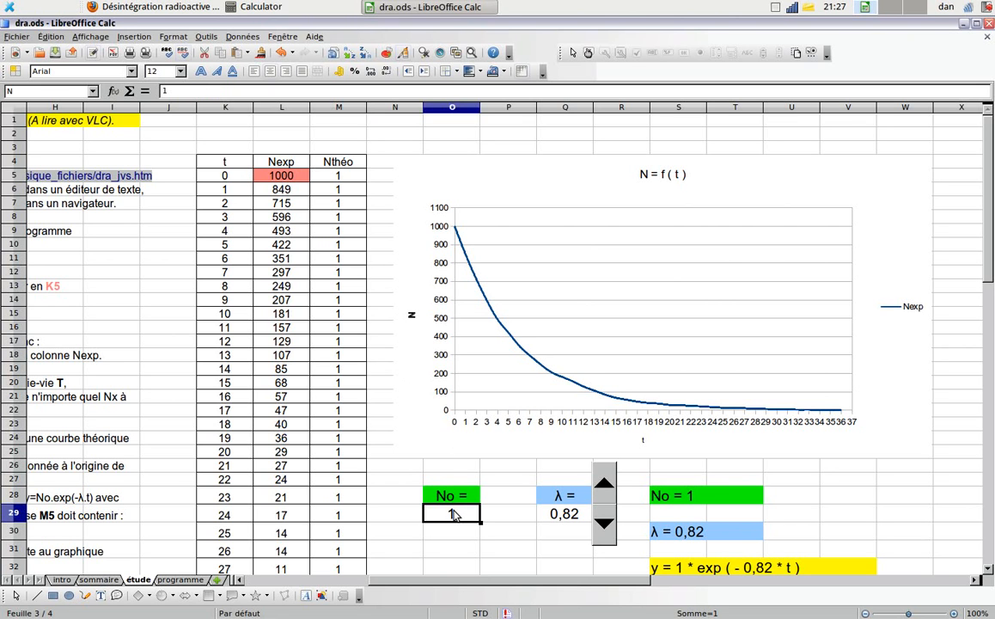
type("1000")
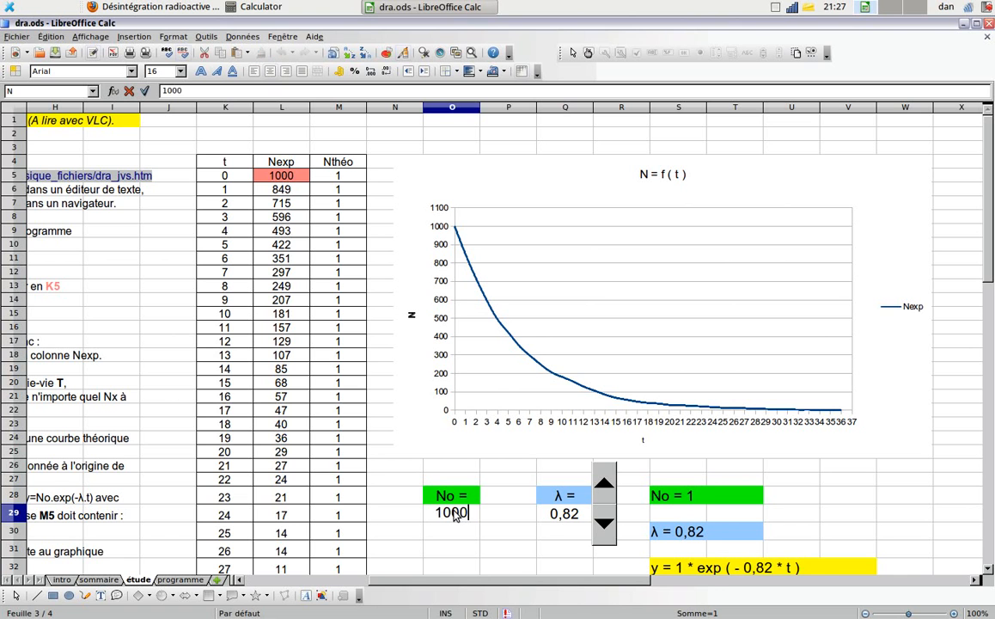
key("Return")
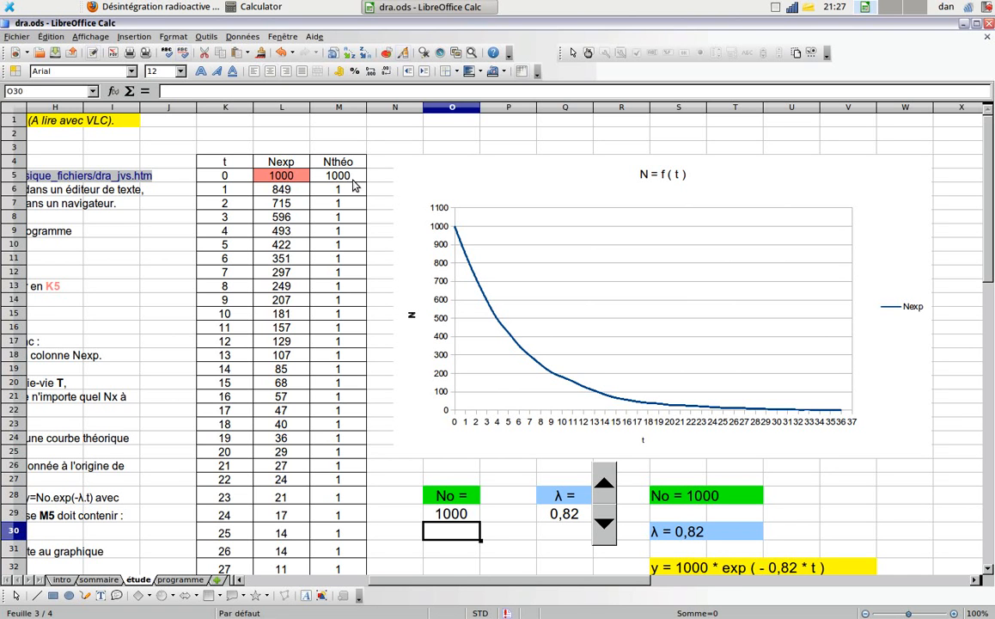
left_click(350, 181)
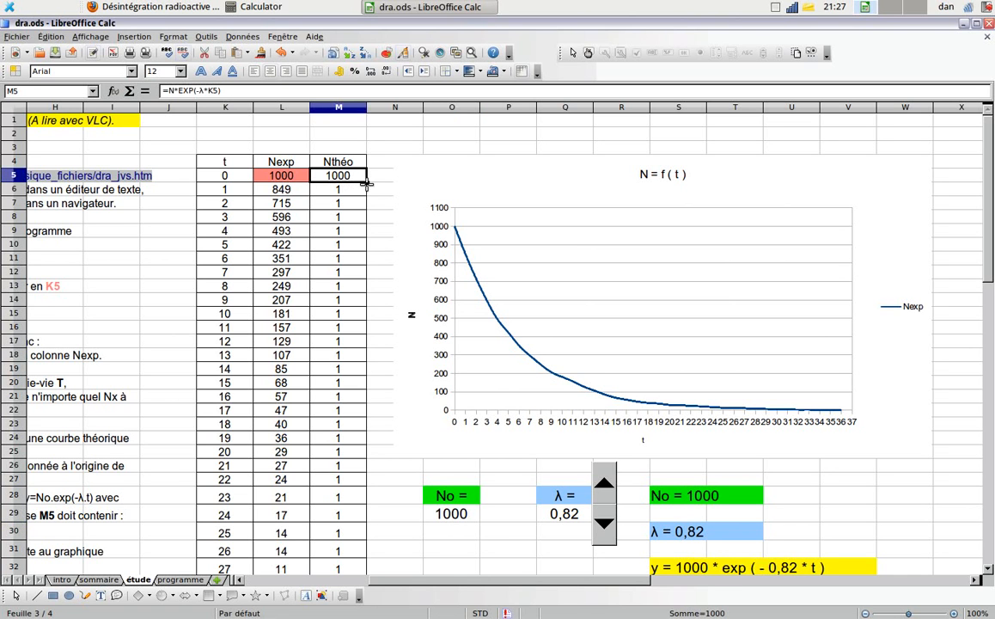
double_click(366, 183)
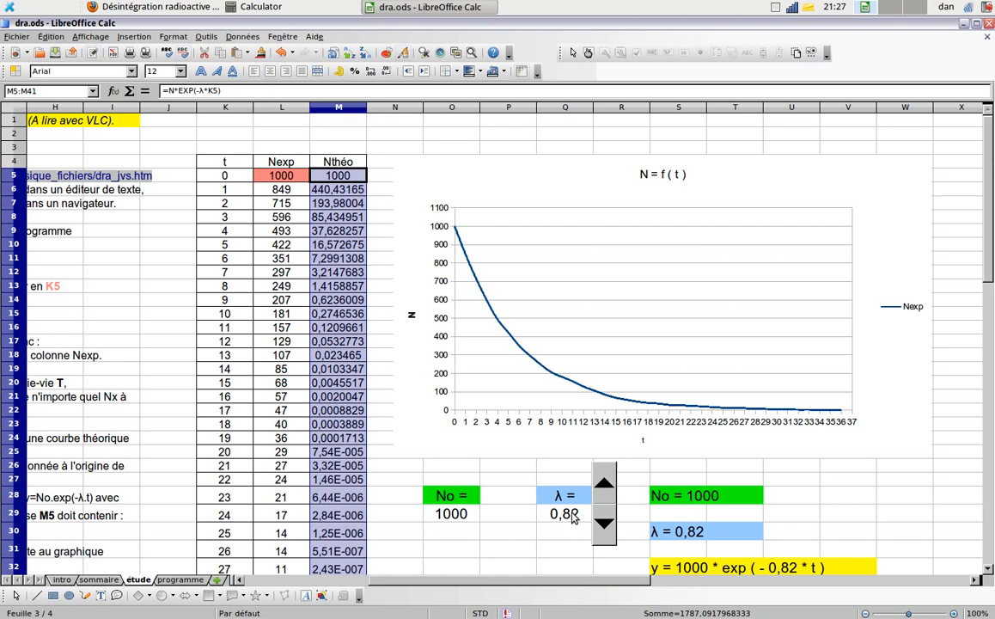
- Add a second data series to the chart and take its name from cell M4
double_click(579, 194)
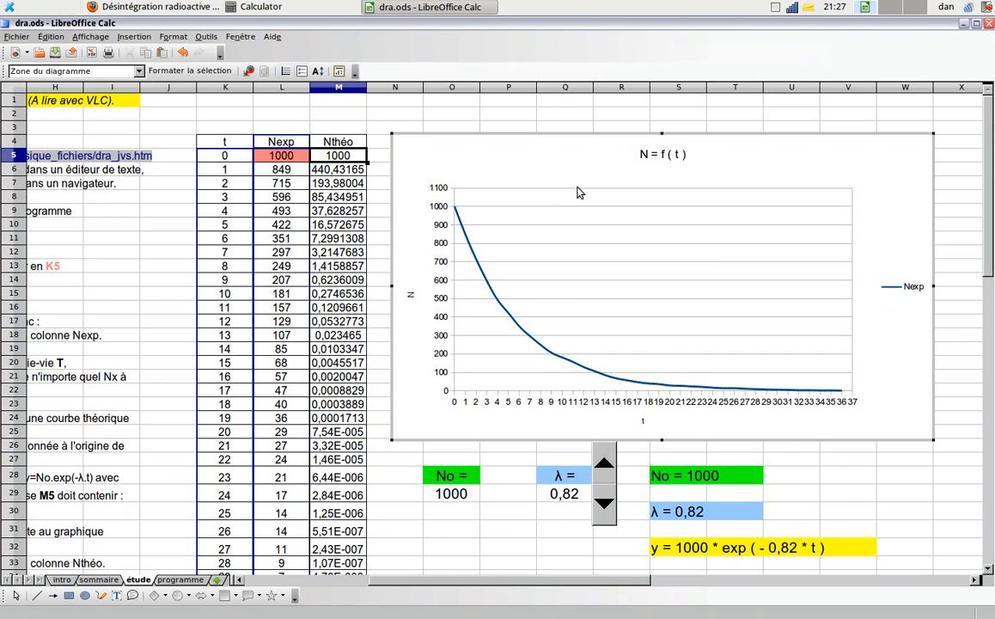
right_click(660, 234)
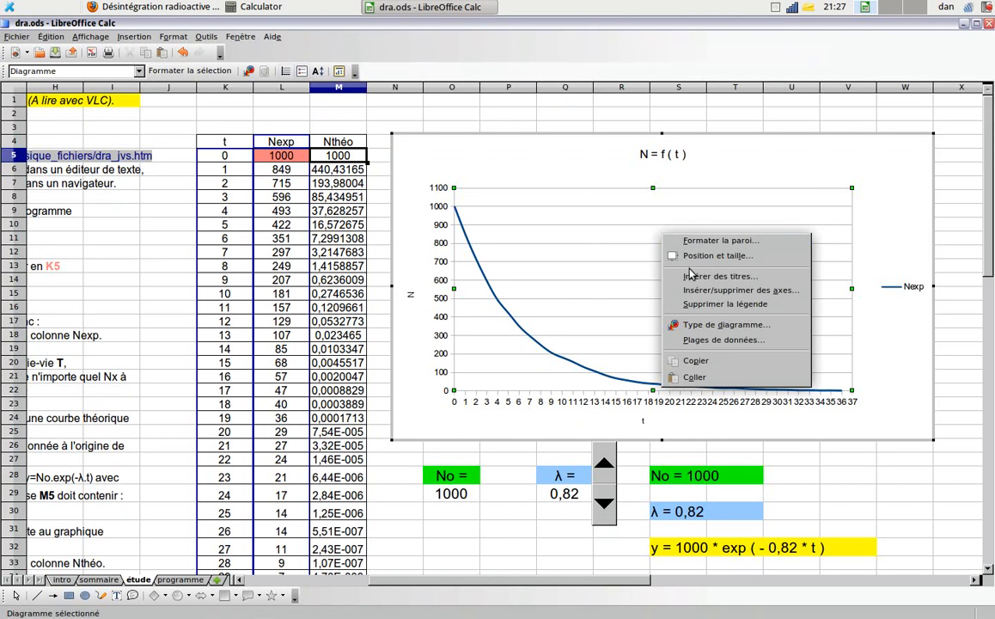
left_click(718, 341)
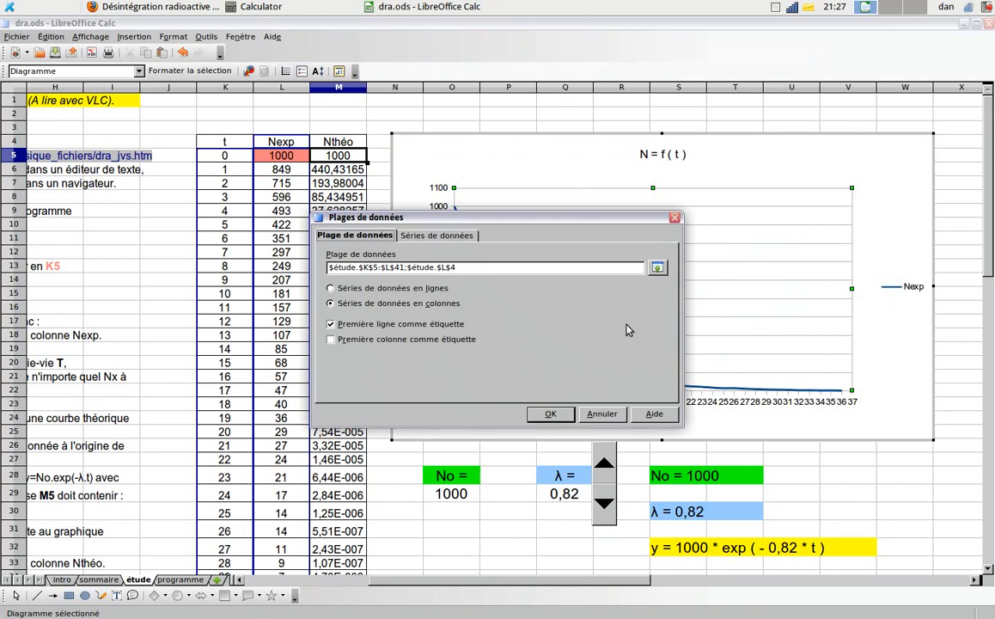
left_click(404, 229)
left_click(389, 369)
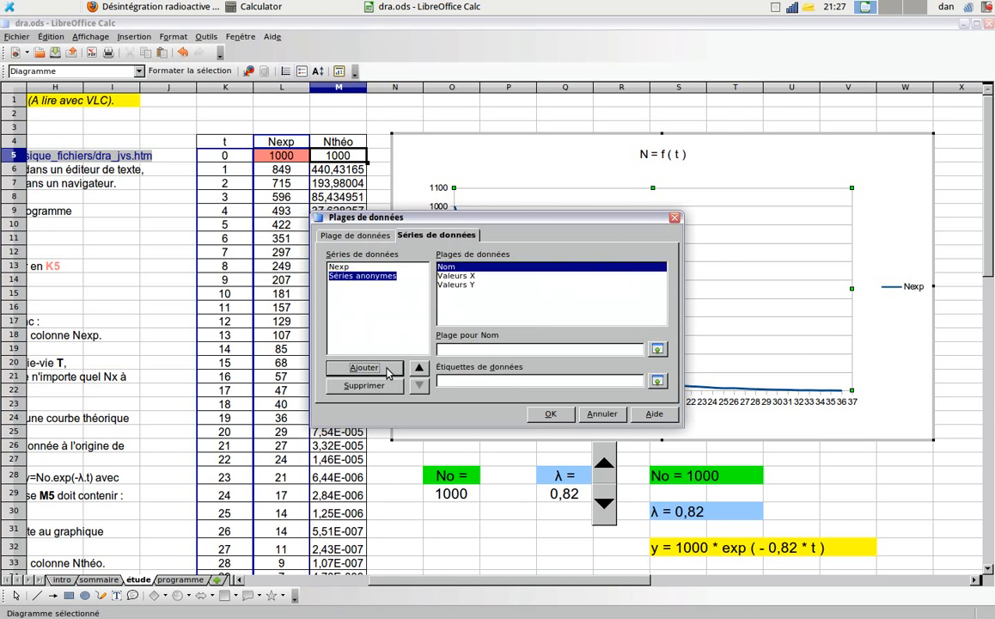
left_click(657, 350)
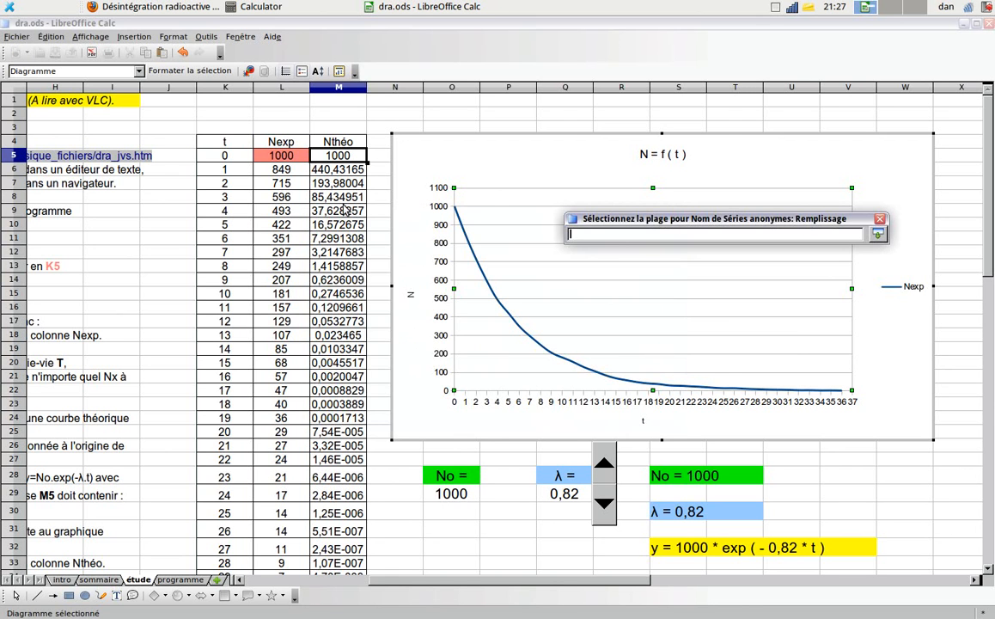
left_click(327, 141)
key("Return")
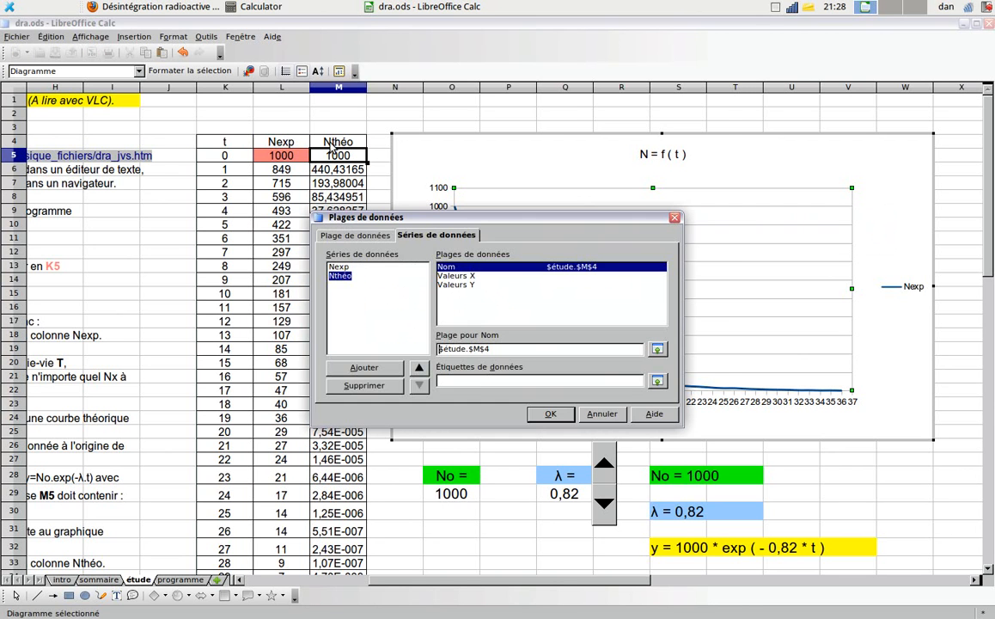
- Set the Nthéo series' X values to K5:K41 and its Y values to M5:M41, and apply the data ranges
left_click(442, 275)
left_click(656, 350)
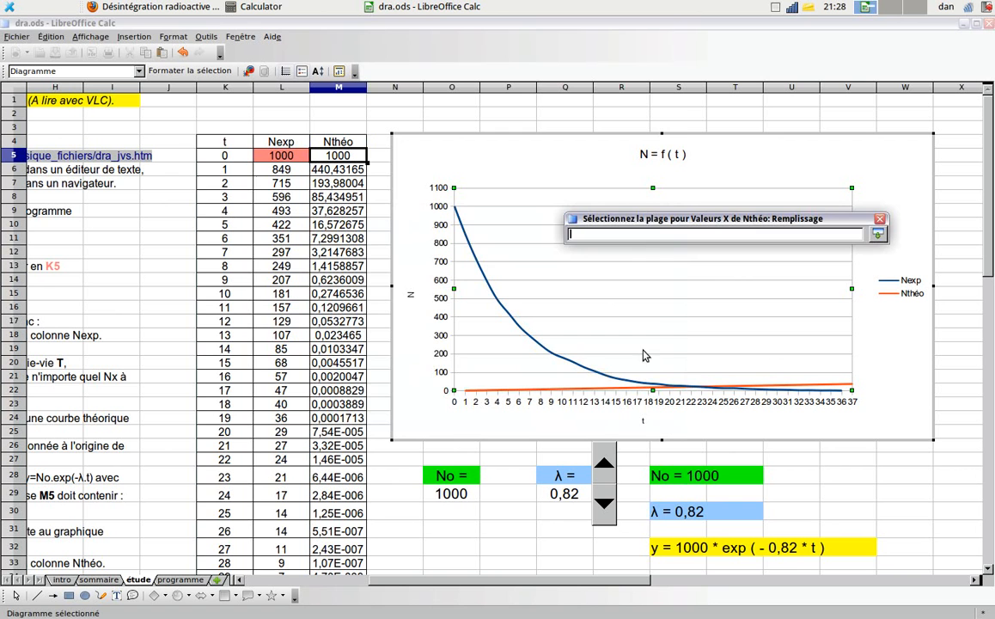
left_click_drag(225, 157, 222, 475)
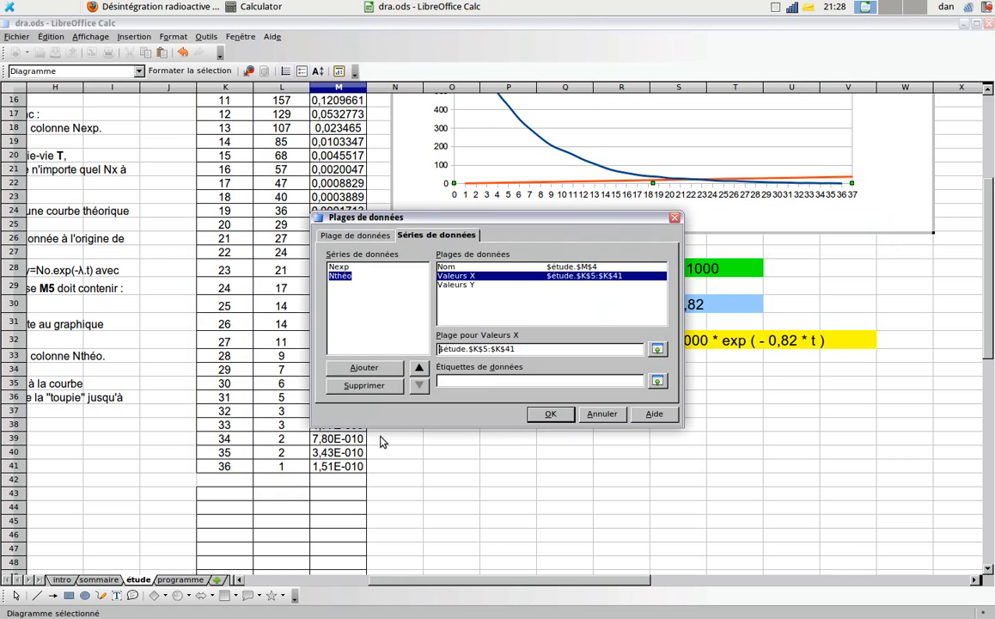
left_click(458, 291)
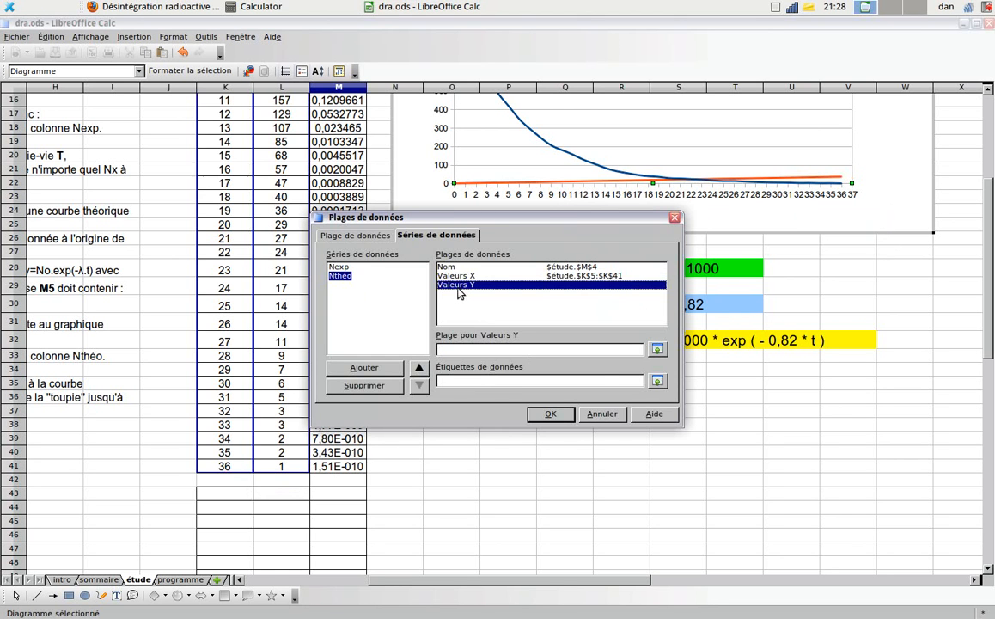
left_click(658, 349)
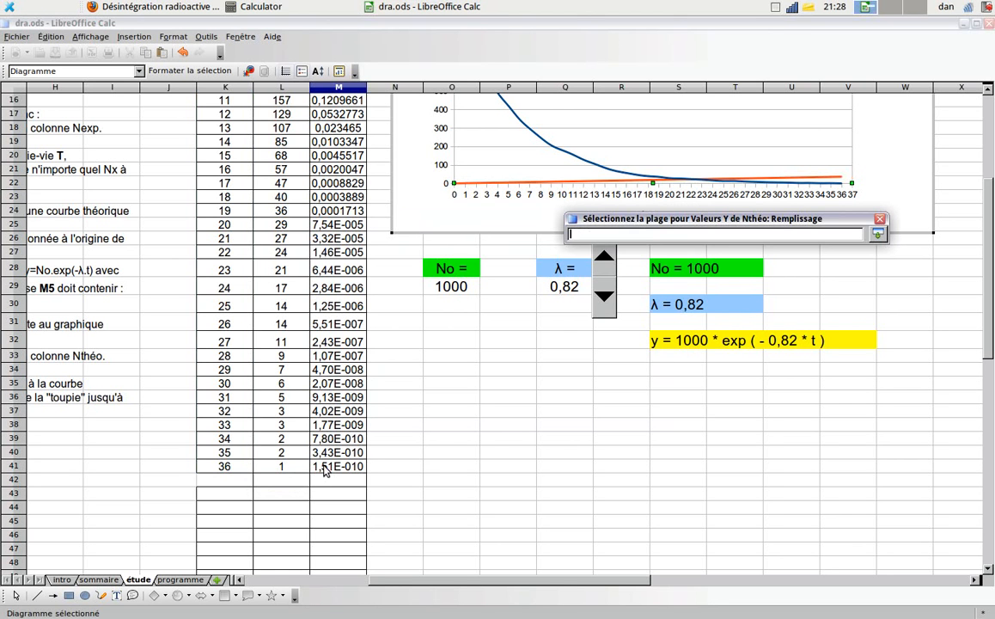
left_click_drag(325, 470, 331, 155)
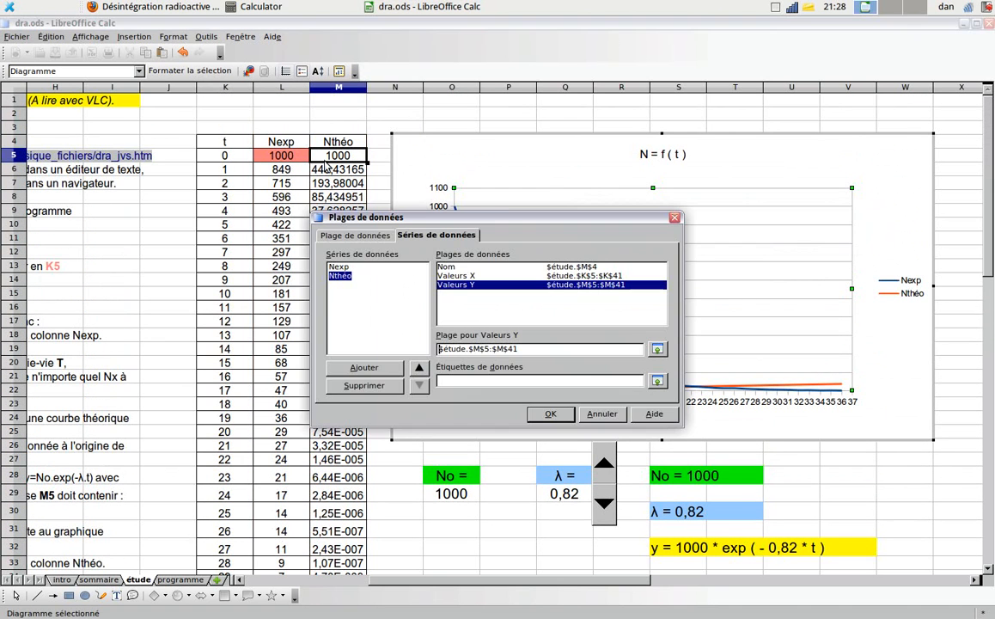
left_click(548, 415)
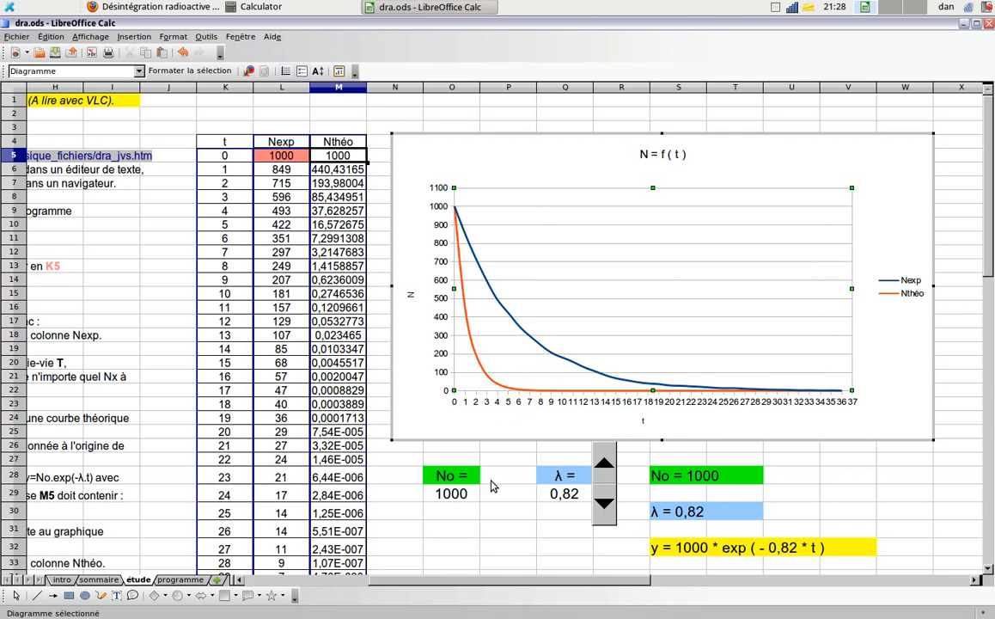
- Lower λ in small increments to 0,17, trying 0,18 for comparison, so the Nthéo curve overlaps the Nexp curve
left_click(604, 507)
left_click(604, 507)
left_click(604, 507)
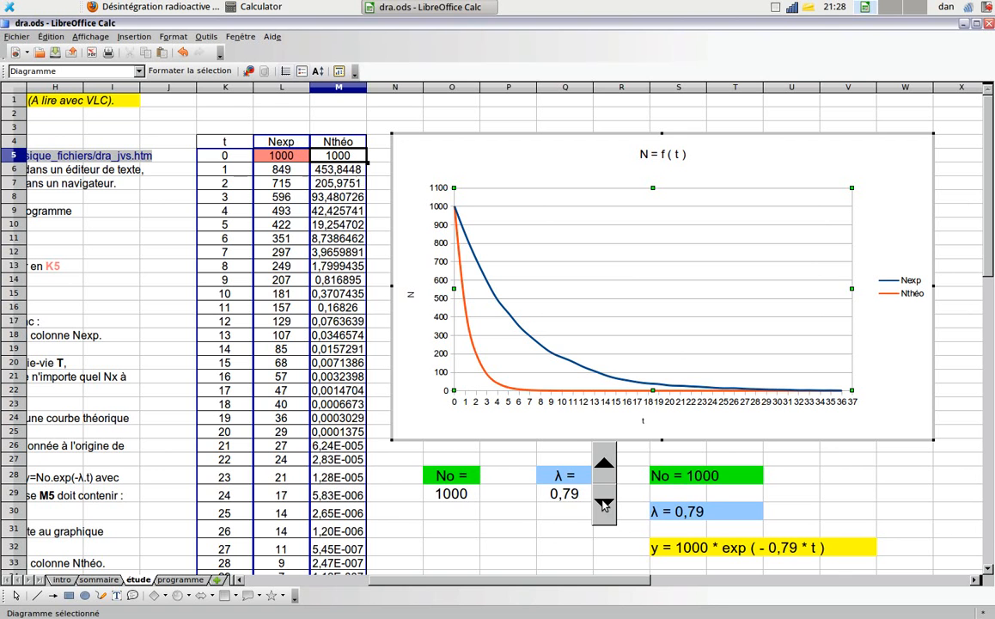
left_click(604, 507)
left_click(604, 506)
left_click(604, 507)
left_click(604, 507)
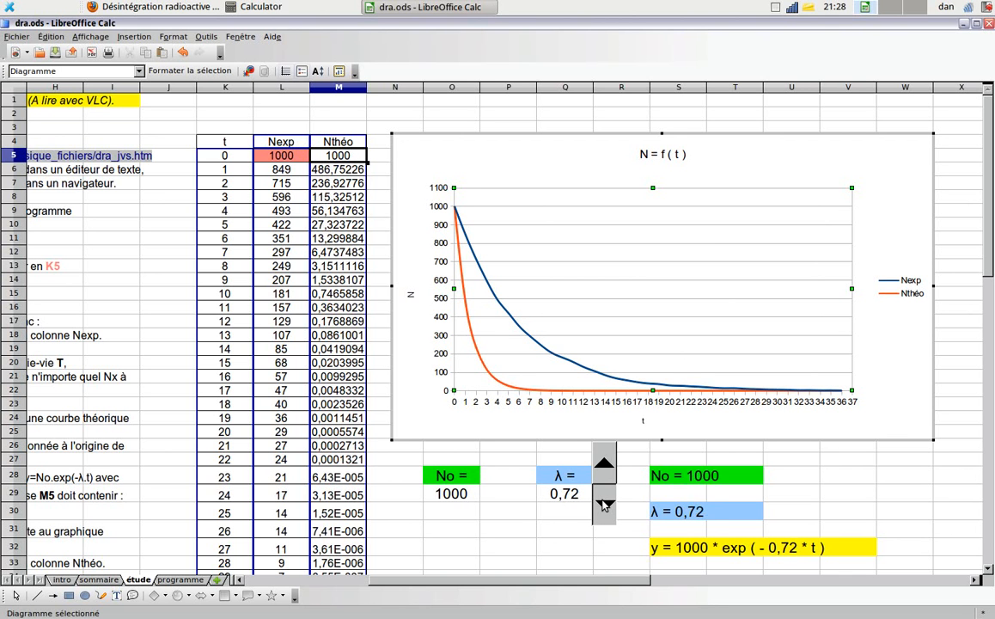
left_click(604, 507)
left_click(604, 507)
left_click(604, 507)
left_click(604, 507)
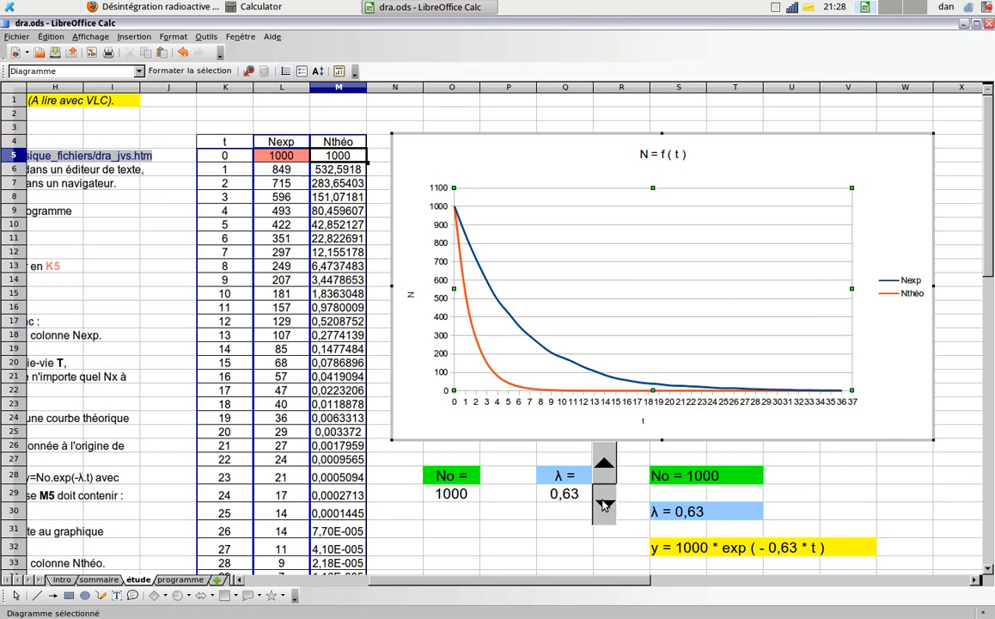
left_click(604, 508)
left_click(604, 507)
left_click(604, 507)
left_click(604, 507)
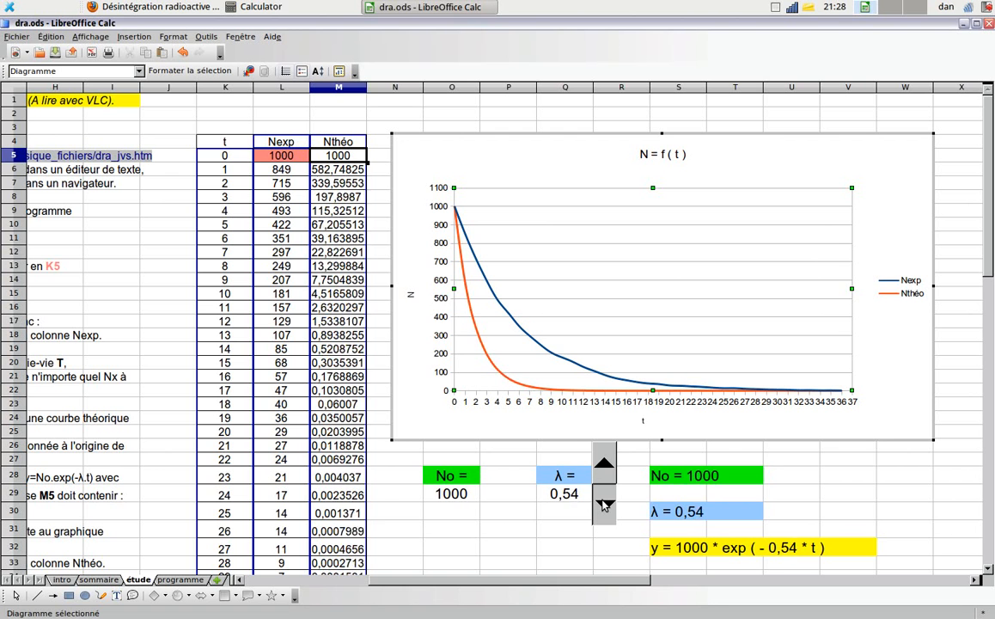
left_click(604, 507)
left_click(605, 507)
left_click(604, 507)
left_click(604, 507)
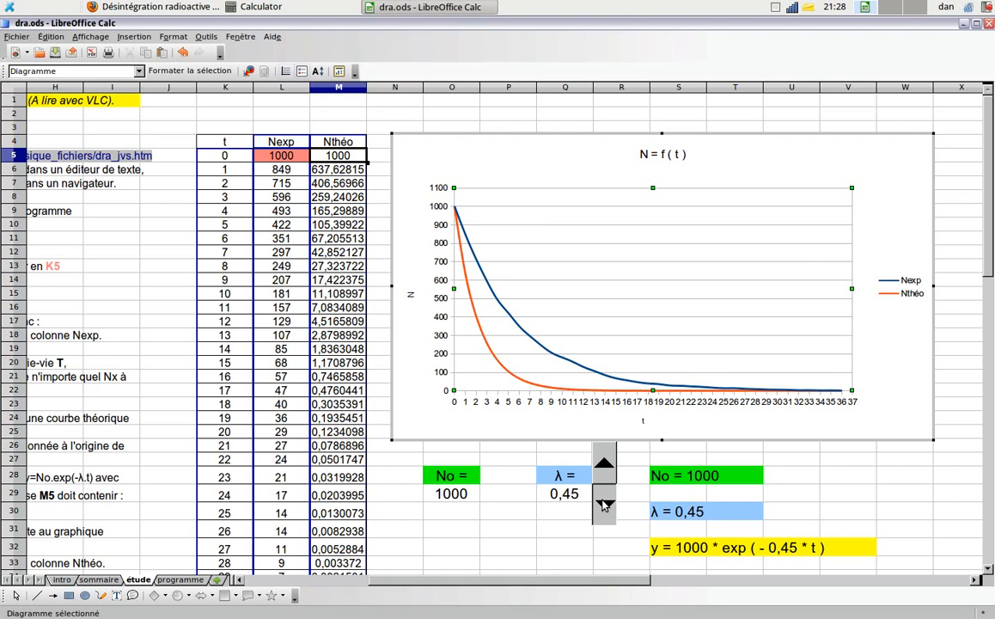
left_click(604, 508)
left_click(604, 507)
left_click(604, 507)
left_click(604, 507)
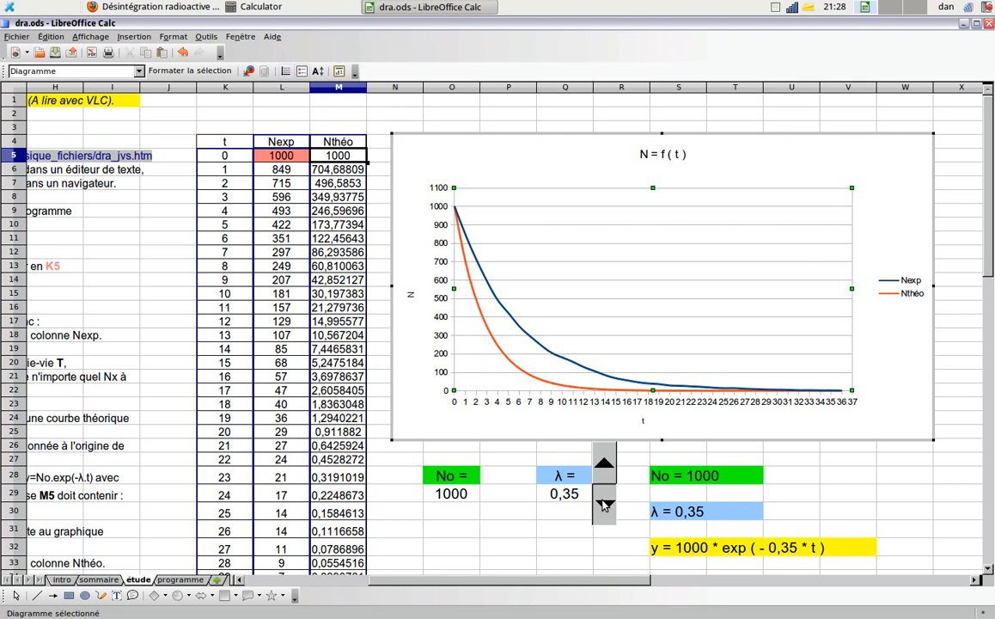
left_click(605, 507)
left_click(604, 508)
left_click(604, 505)
left_click(604, 505)
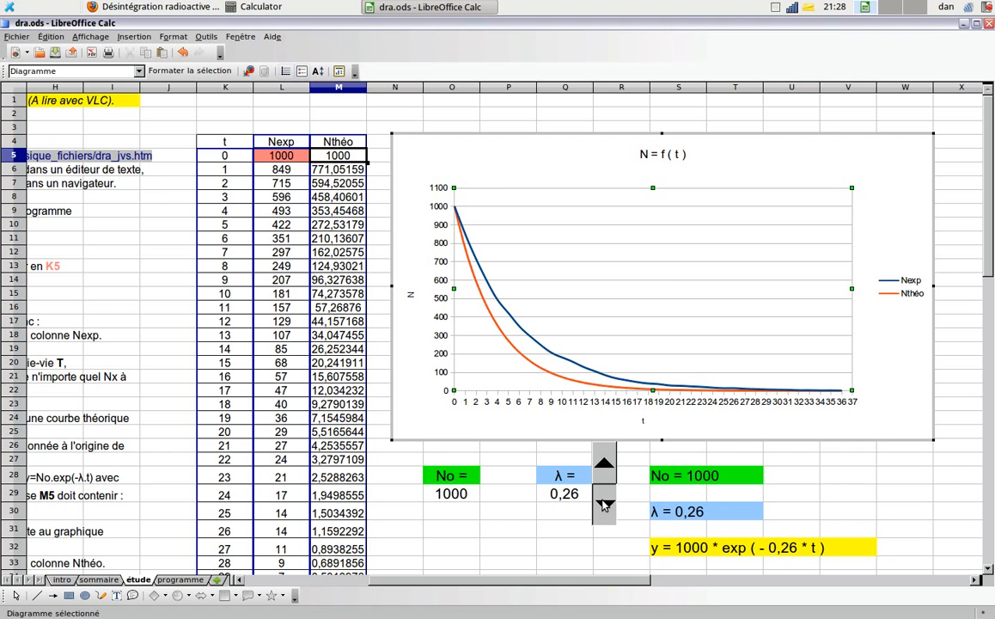
left_click(604, 505)
left_click(604, 506)
left_click(604, 506)
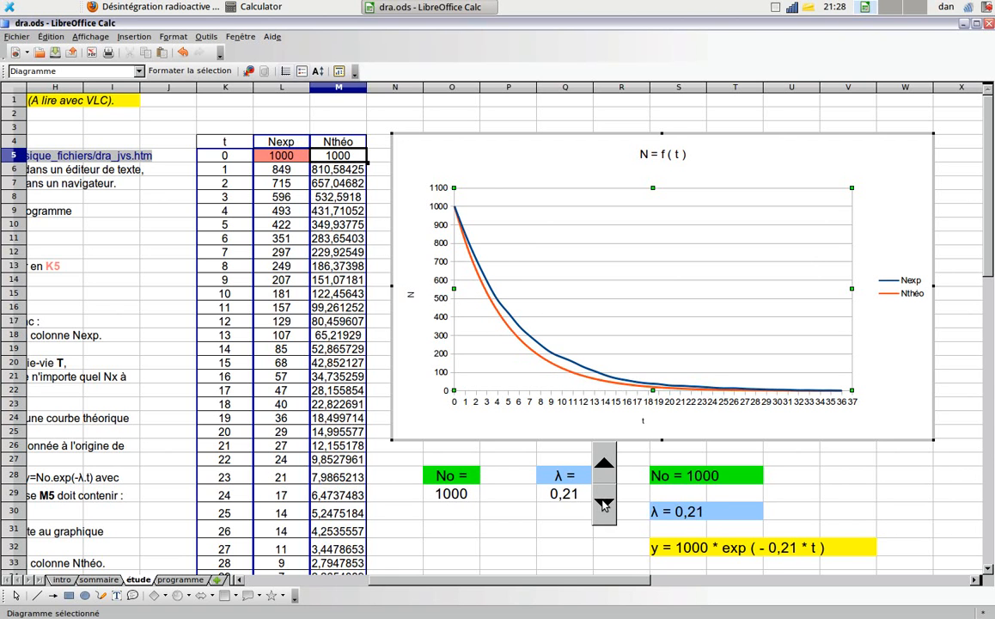
left_click(604, 505)
left_click(604, 506)
left_click(604, 505)
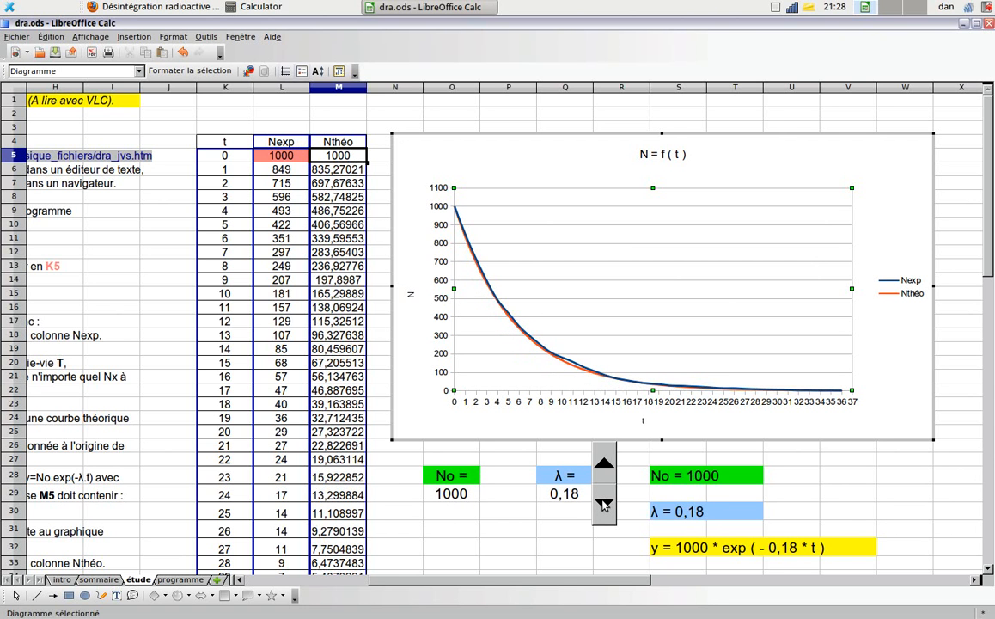
left_click(604, 506)
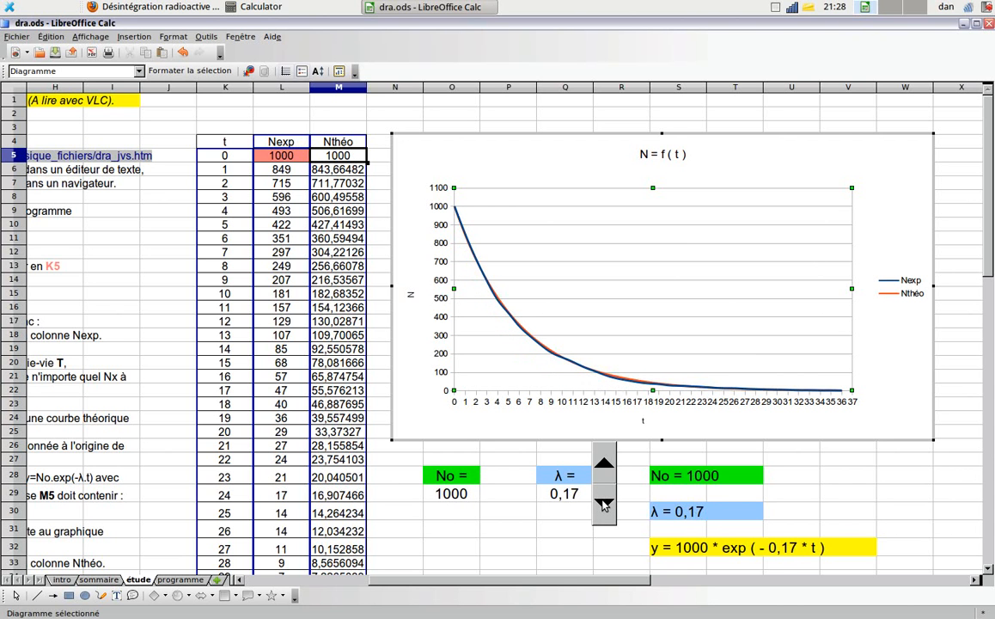
left_click(608, 466)
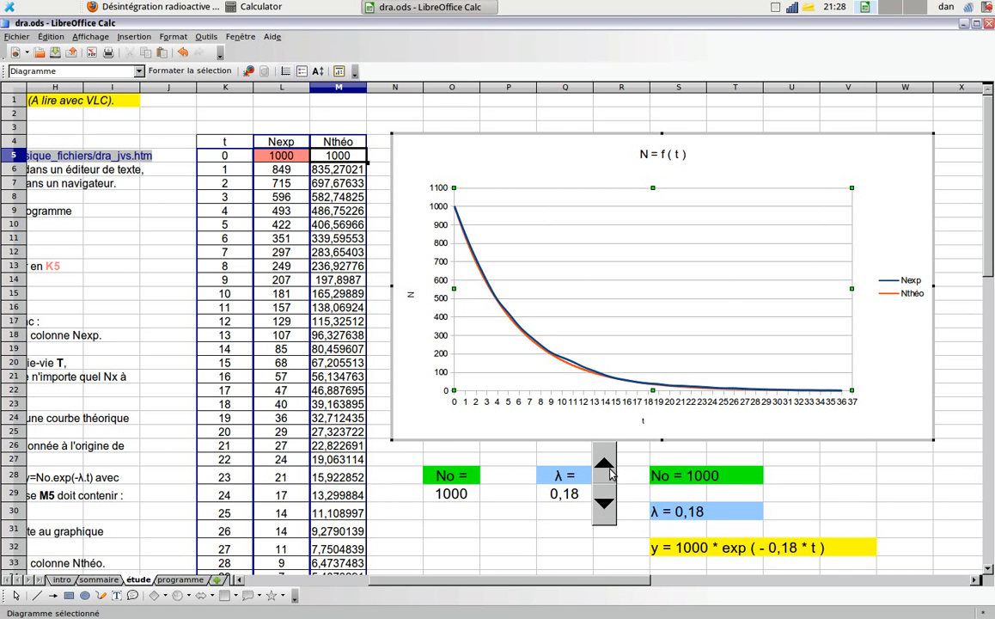
left_click(609, 505)
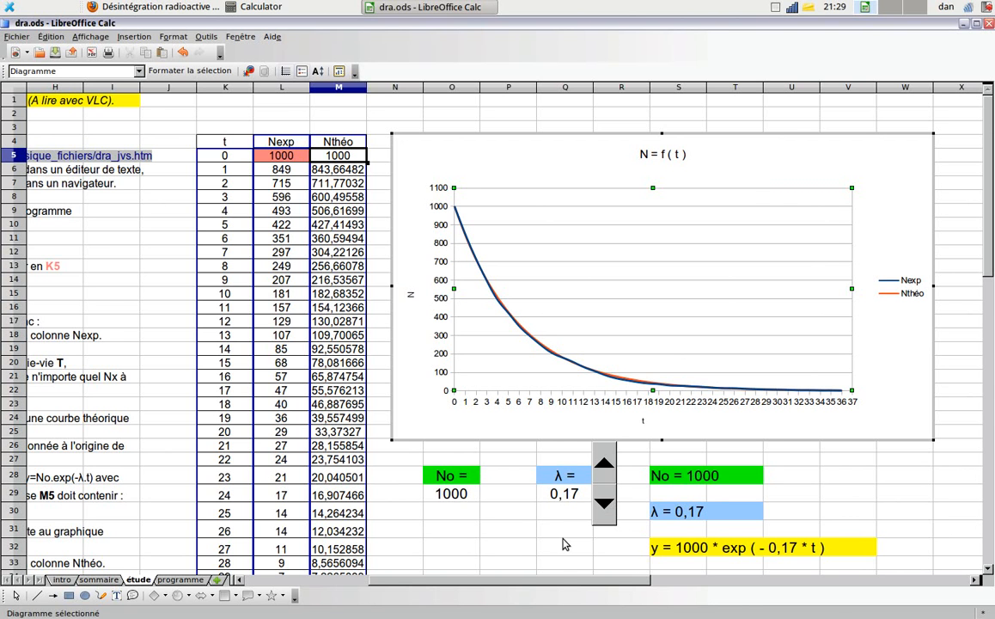
- Go to instruction 4 on the sheet, compute ln 2 ÷ 0.17 in the Calculator, and move its window aside
scroll(520, 524, "down", 2)
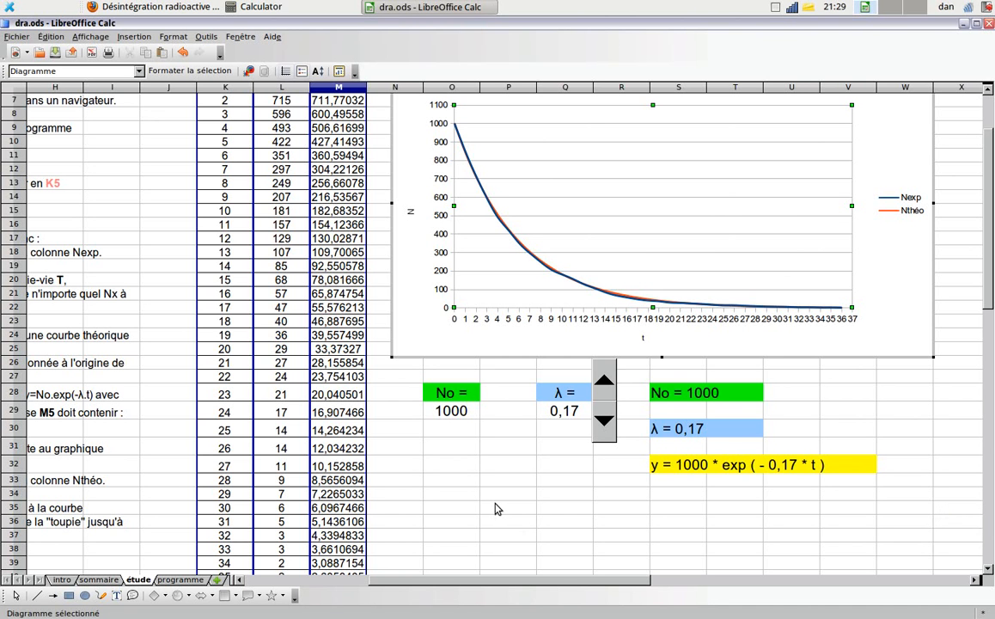
left_click_drag(470, 587, 348, 559)
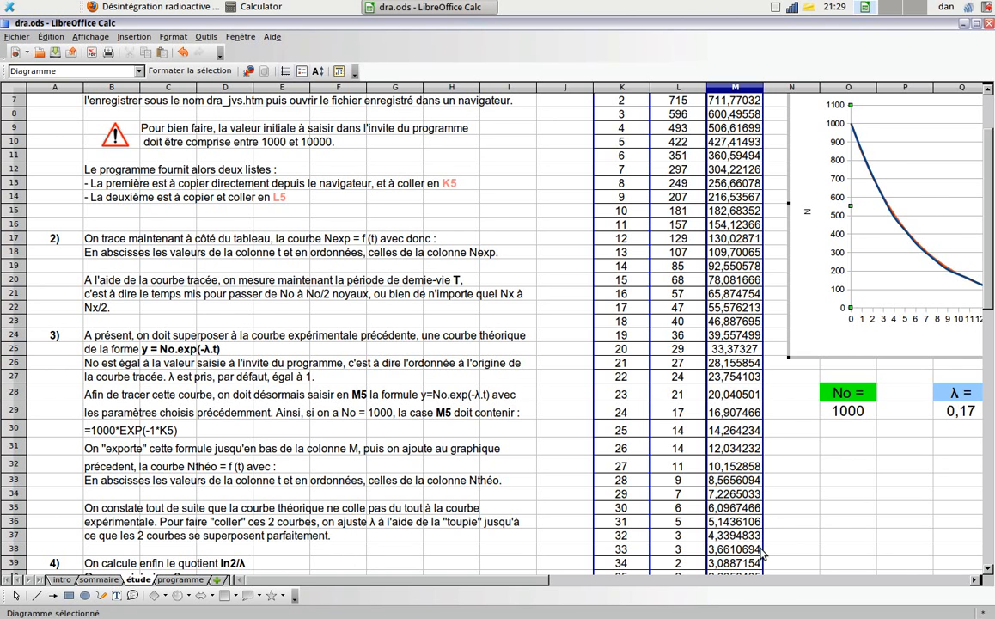
scroll(288, 526, "down", 1)
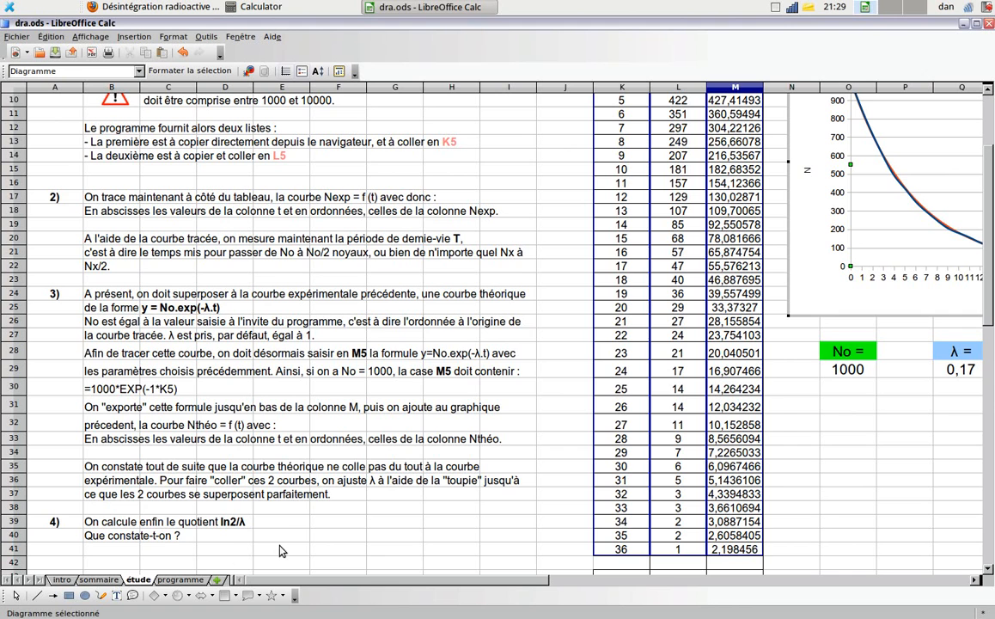
key("alt+Tab")
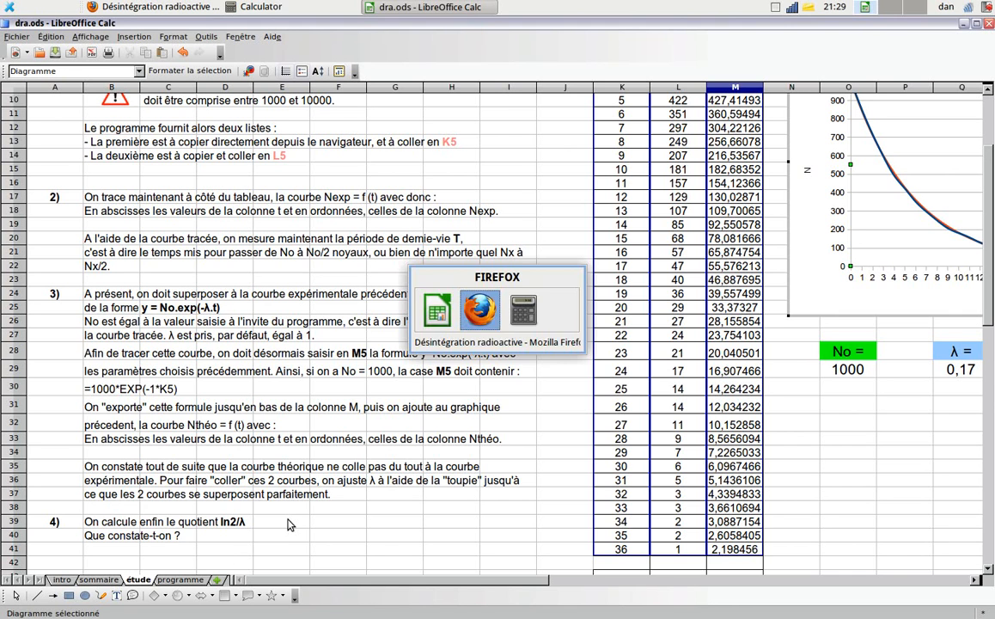
key("alt+Tab")
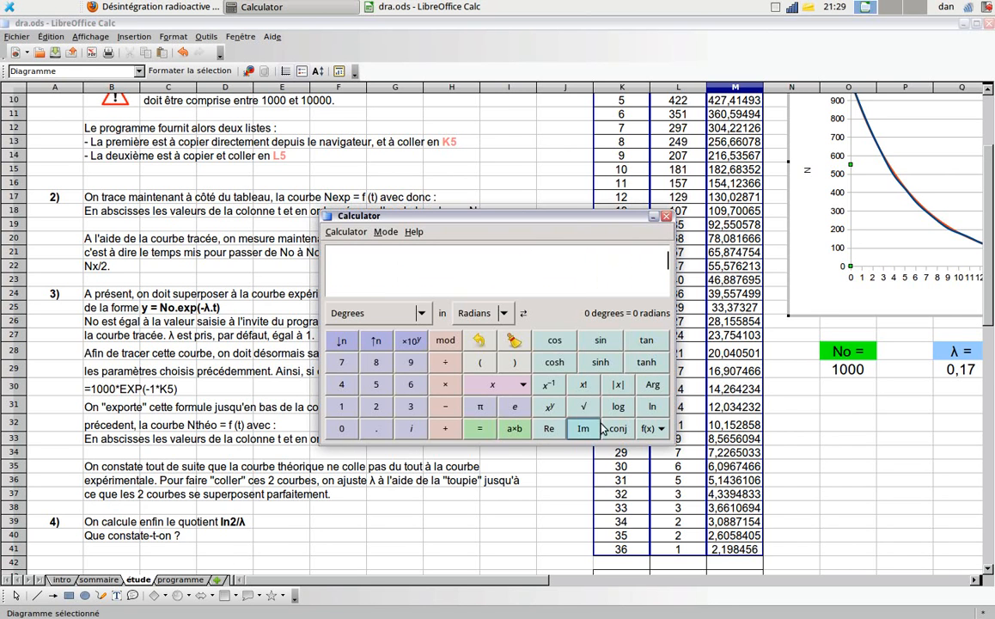
left_click(653, 409)
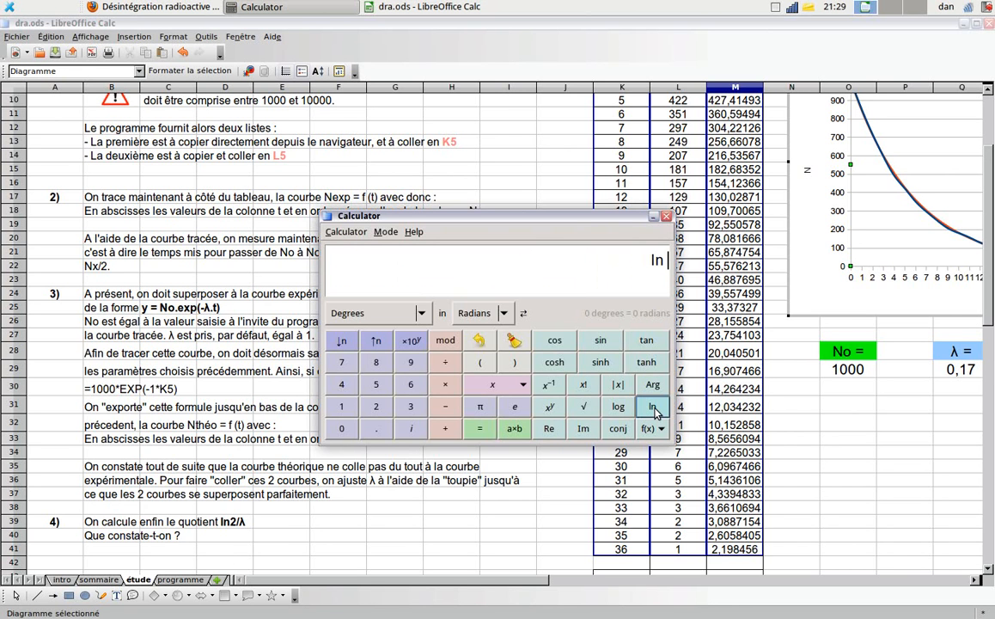
type("2")
type("/")
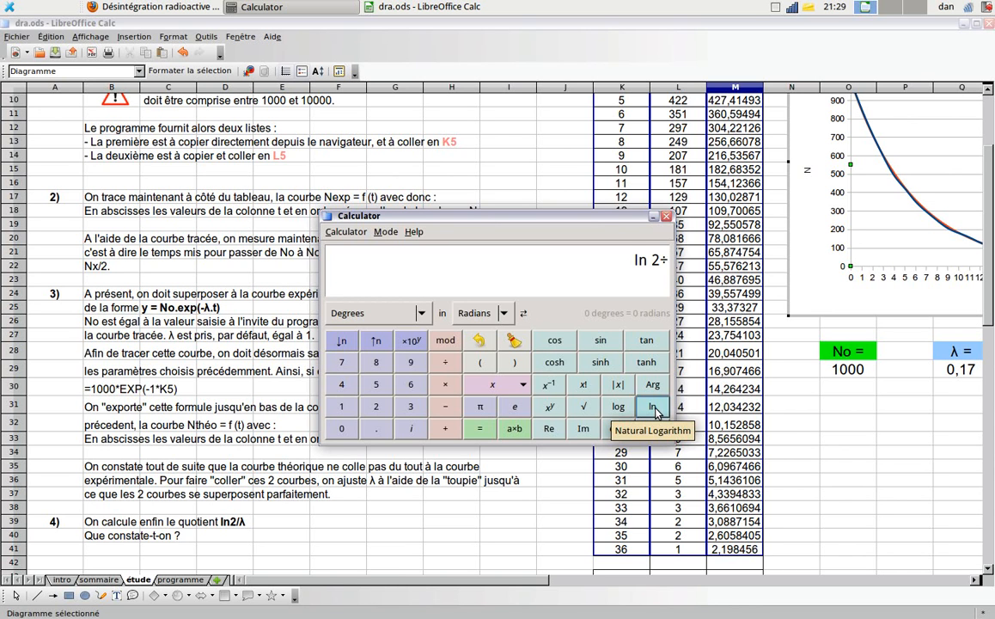
type("0.17")
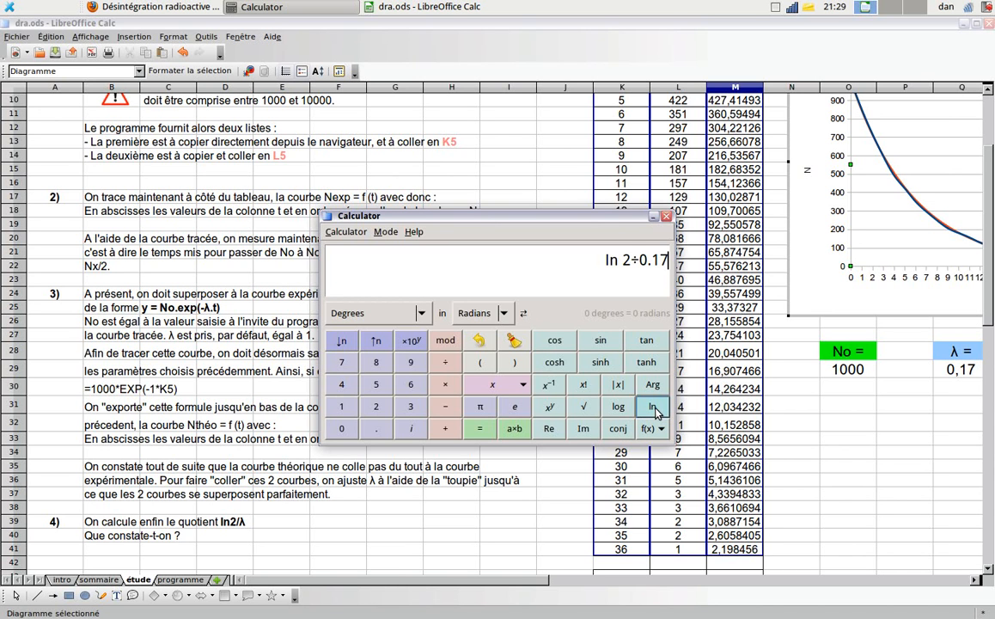
key("Return")
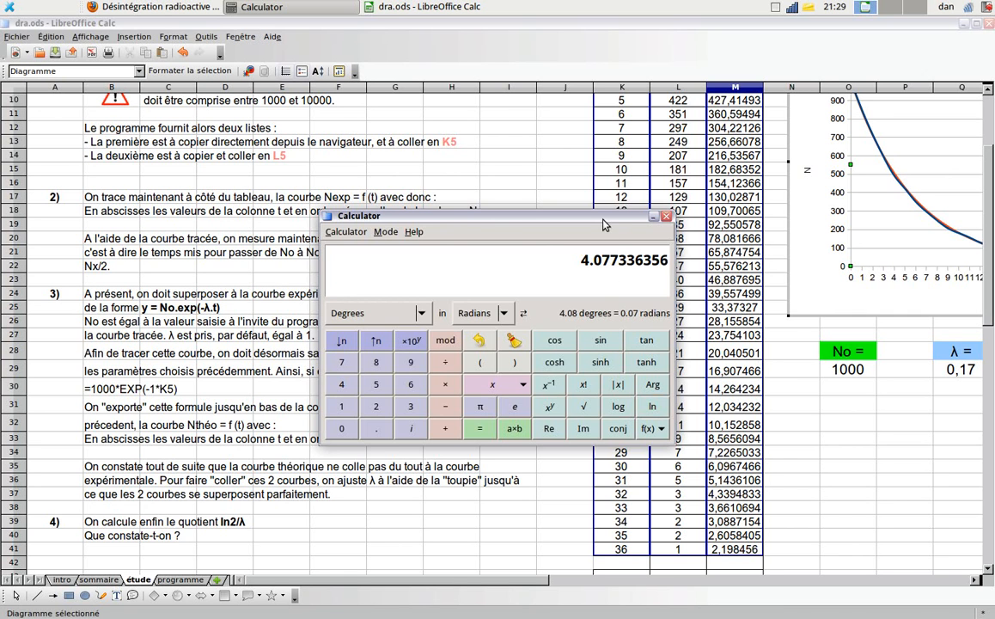
left_click_drag(603, 220, 484, 193)
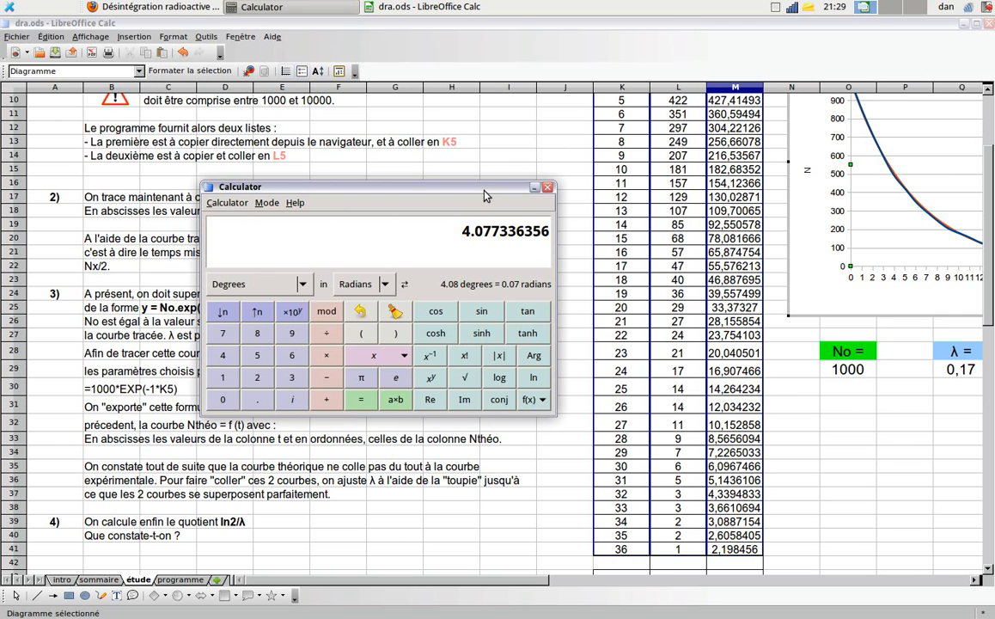